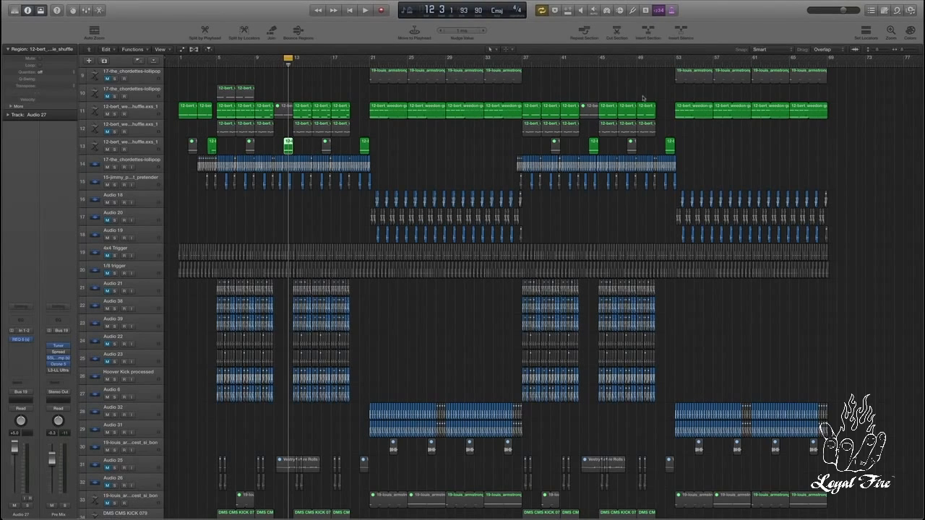
Step: Select track 13's region at bar 12 and examine the options of its Bus 9 (Chorus) send without changing it
{"action": "left_click", "coordinate": [289, 146]}
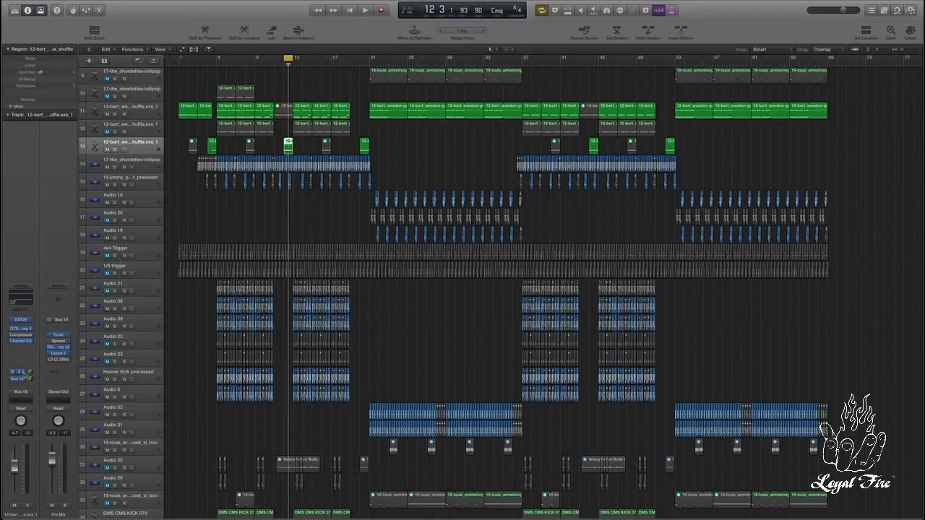
{"action": "left_click", "coordinate": [25, 374]}
{"action": "left_click", "coordinate": [23, 373]}
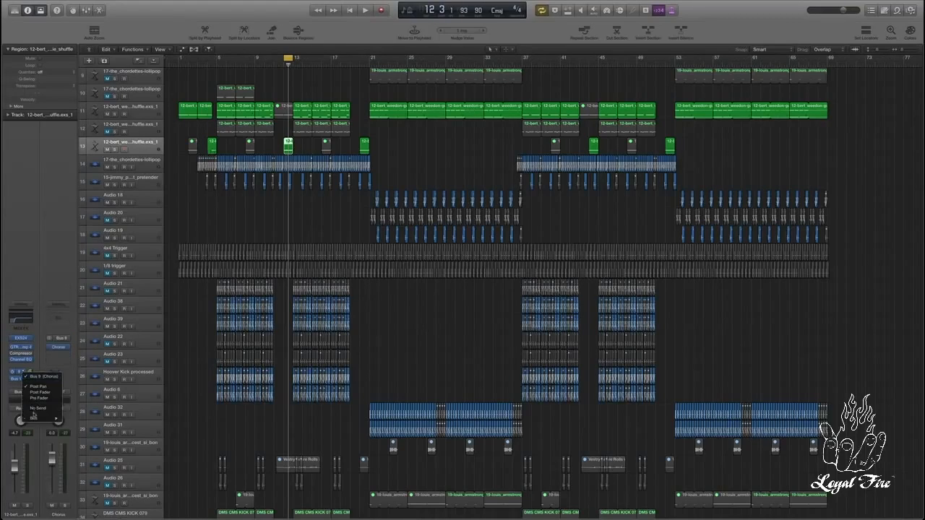
{"action": "mouse_move", "coordinate": [36, 417]}
{"action": "left_click", "coordinate": [55, 359]}
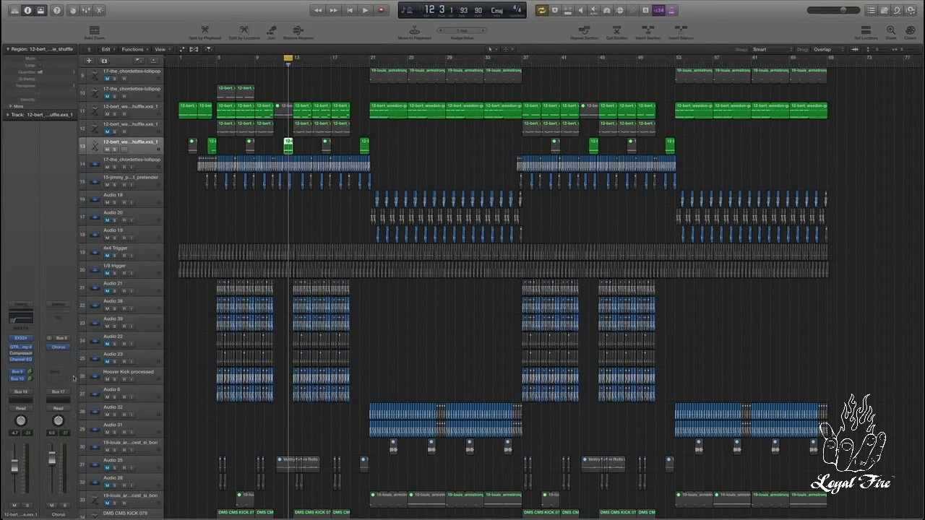
Step: Show the mixer and review the effect return channels, including Woods Verb, Spring, Room, the note-value delays, Chorus and MPX
{"action": "scroll", "coordinate": [678, 430], "scroll_direction": "down", "scroll_amount": 15}
{"action": "key", "text": "x"}
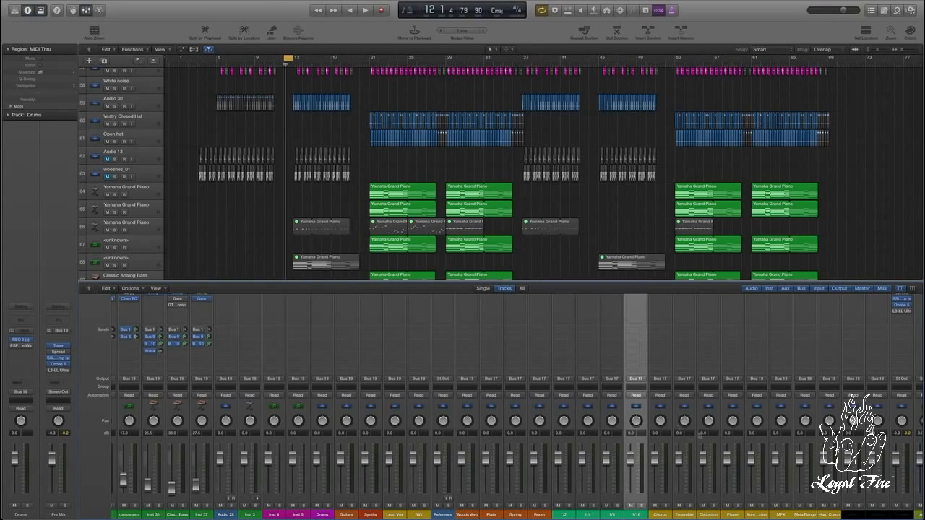
{"action": "left_click", "coordinate": [476, 514]}
{"action": "left_click", "coordinate": [498, 515]}
{"action": "left_click", "coordinate": [518, 515]}
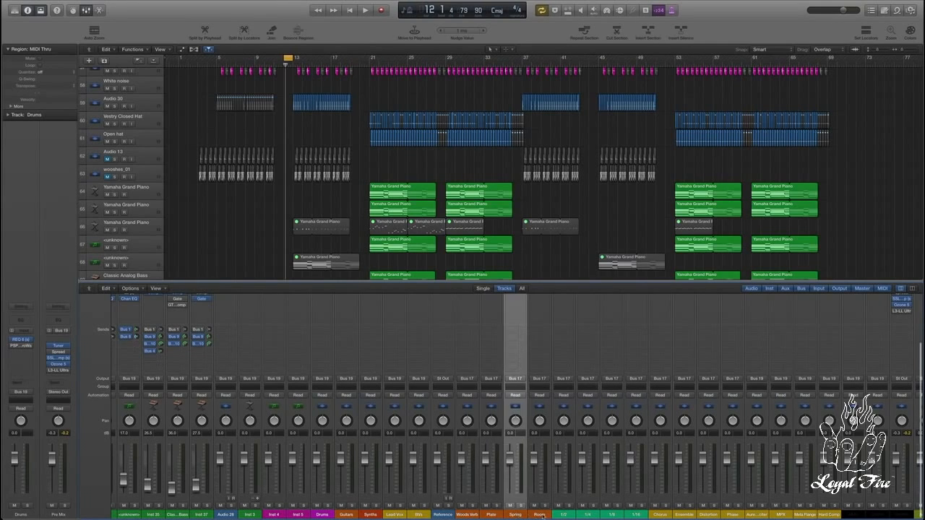
{"action": "left_click", "coordinate": [540, 514]}
{"action": "left_click", "coordinate": [563, 516]}
{"action": "left_click", "coordinate": [636, 516]}
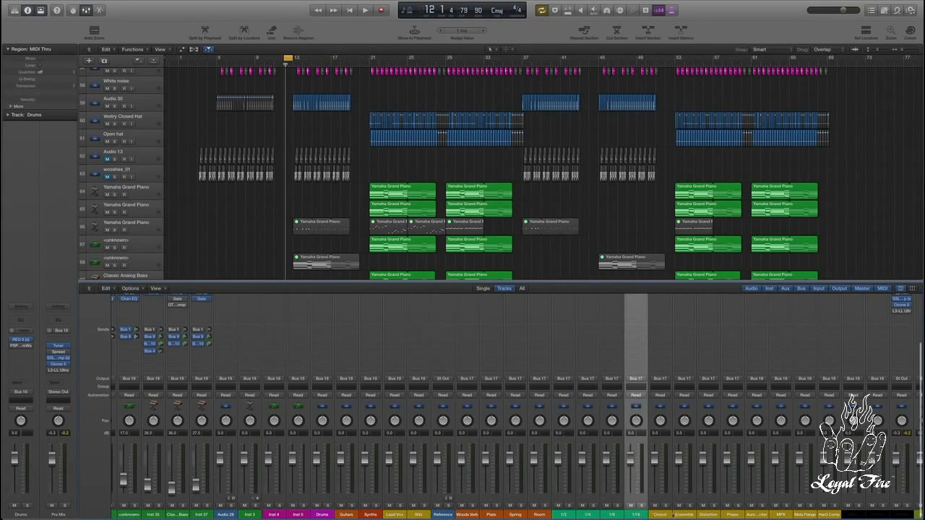
{"action": "left_click", "coordinate": [660, 515]}
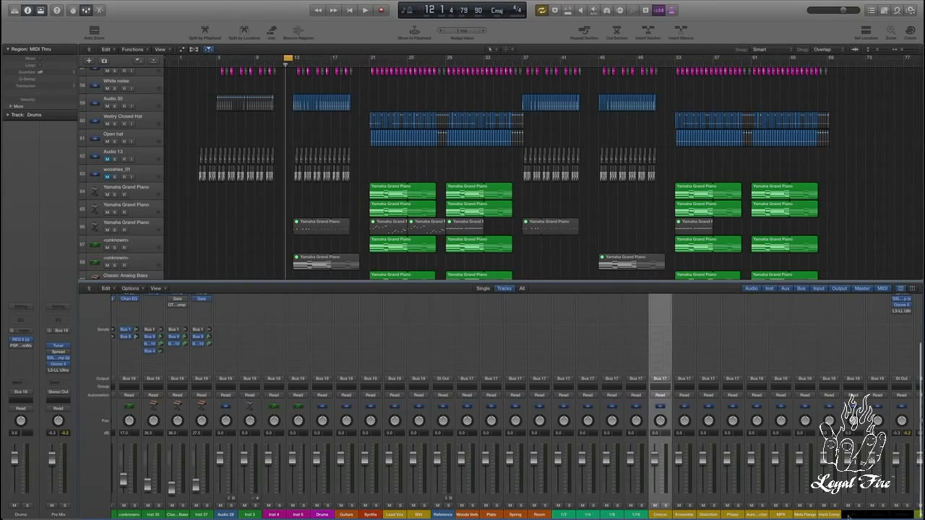
{"action": "left_click", "coordinate": [757, 514]}
{"action": "left_click", "coordinate": [781, 514]}
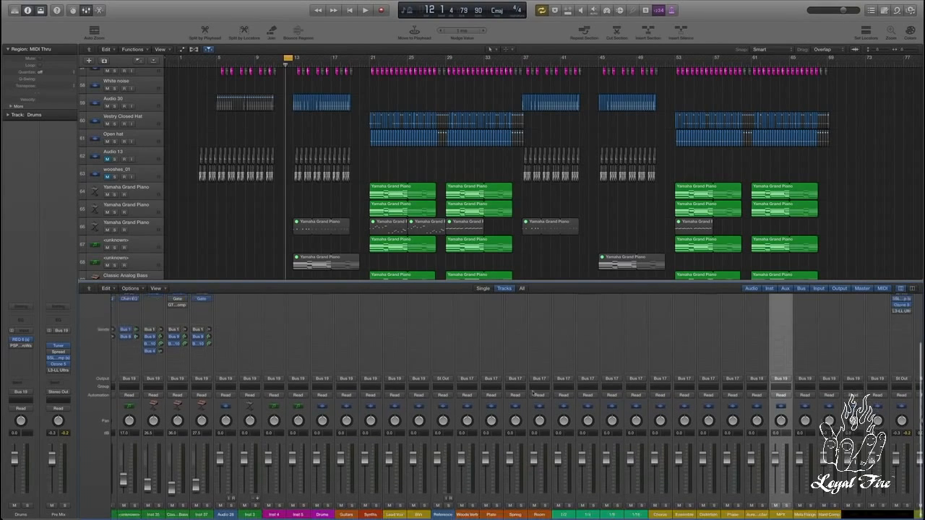
Step: Browse the insert effects available for the Audio 28 channel, including the Delay category, leaving the slot at No Plug-in
{"action": "scroll", "coordinate": [568, 355], "scroll_direction": "up", "scroll_amount": 3}
{"action": "scroll", "coordinate": [567, 355], "scroll_direction": "down", "scroll_amount": 3}
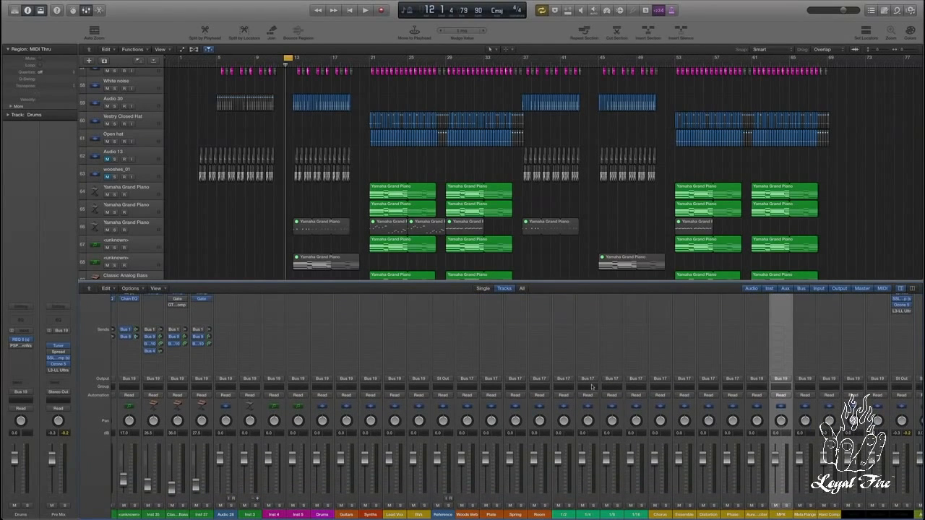
{"action": "scroll", "coordinate": [591, 386], "scroll_direction": "up", "scroll_amount": 4}
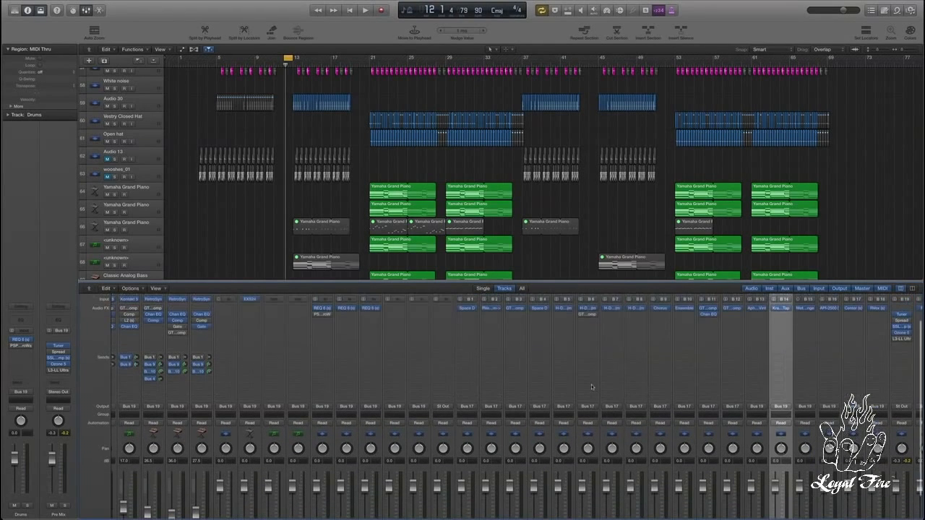
{"action": "left_click", "coordinate": [219, 308]}
{"action": "mouse_move", "coordinate": [235, 327]}
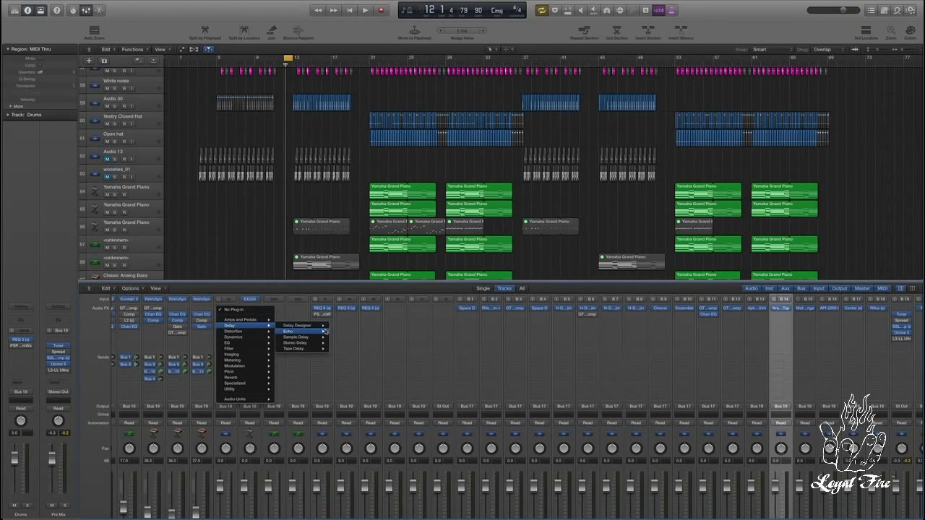
{"action": "left_click", "coordinate": [232, 310]}
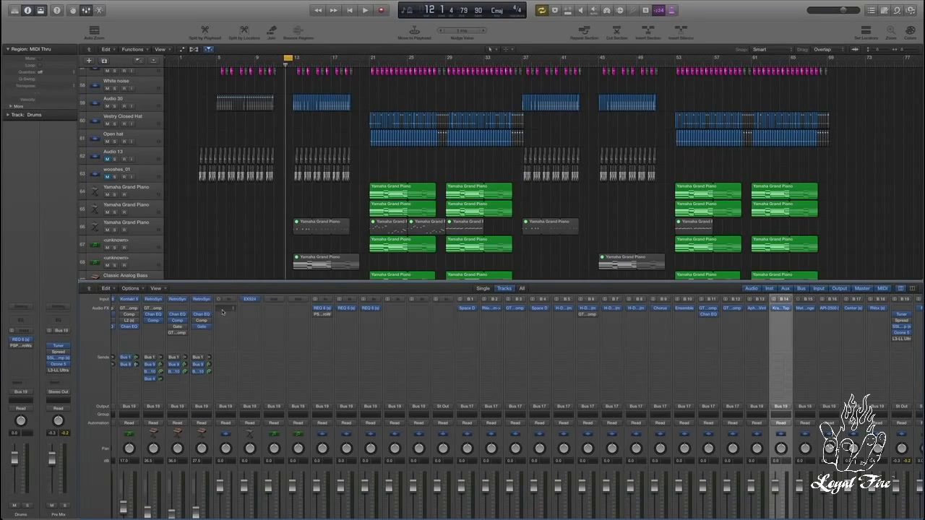
Step: Open the Space Designer reverb on the Woods Verb return, examine its reverb level control, and close it
{"action": "scroll", "coordinate": [223, 312], "scroll_direction": "down", "scroll_amount": 3}
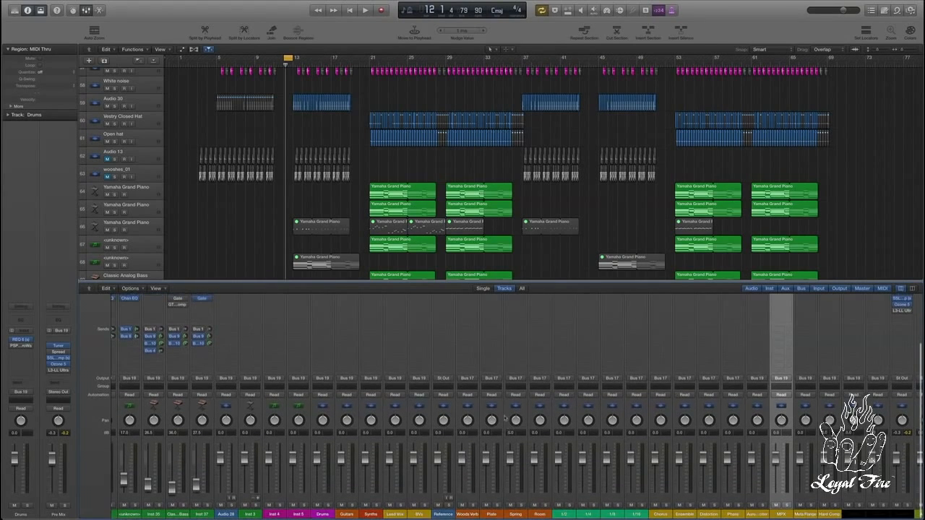
{"action": "scroll", "coordinate": [502, 412], "scroll_direction": "up", "scroll_amount": 3}
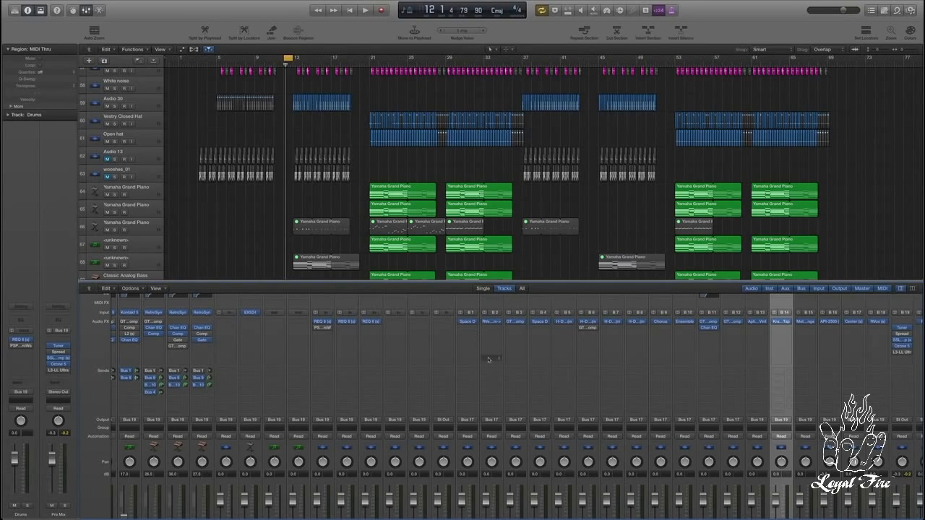
{"action": "scroll", "coordinate": [489, 354], "scroll_direction": "down", "scroll_amount": 2}
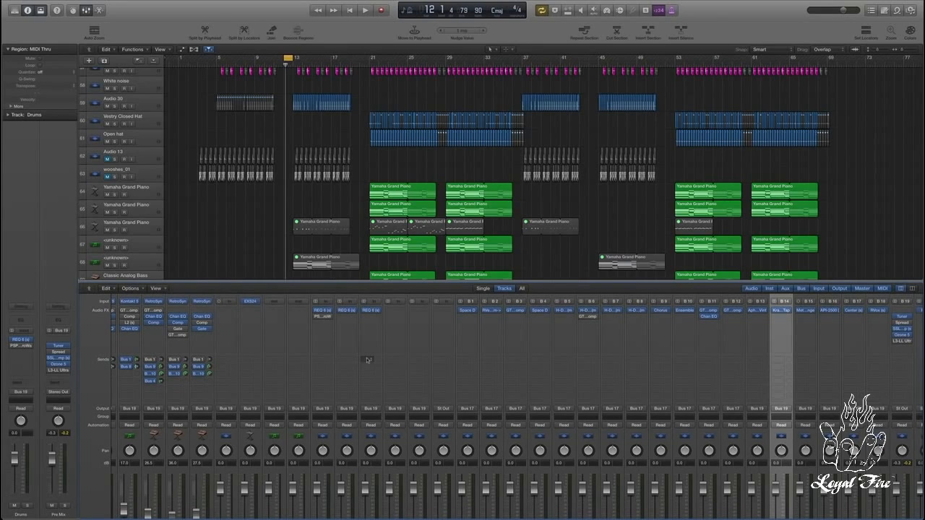
{"action": "scroll", "coordinate": [468, 329], "scroll_direction": "down", "scroll_amount": 1}
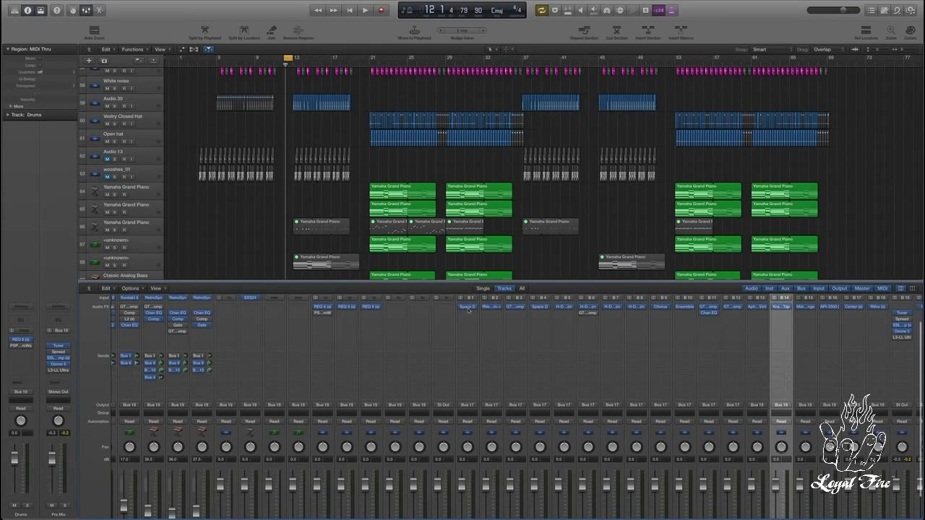
{"action": "left_click", "coordinate": [468, 307]}
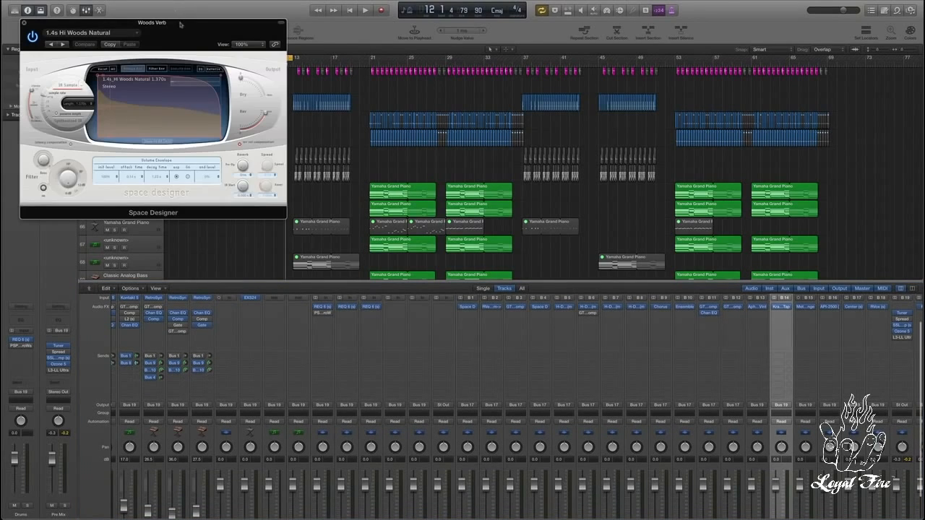
{"action": "left_click_drag", "start_coordinate": [182, 26], "coordinate": [246, 25]}
{"action": "mouse_move", "coordinate": [331, 113]}
{"action": "left_mouse_down"}
{"action": "mouse_move", "coordinate": [310, 130]}
{"action": "mouse_move", "coordinate": [344, 112]}
{"action": "left_mouse_up"}
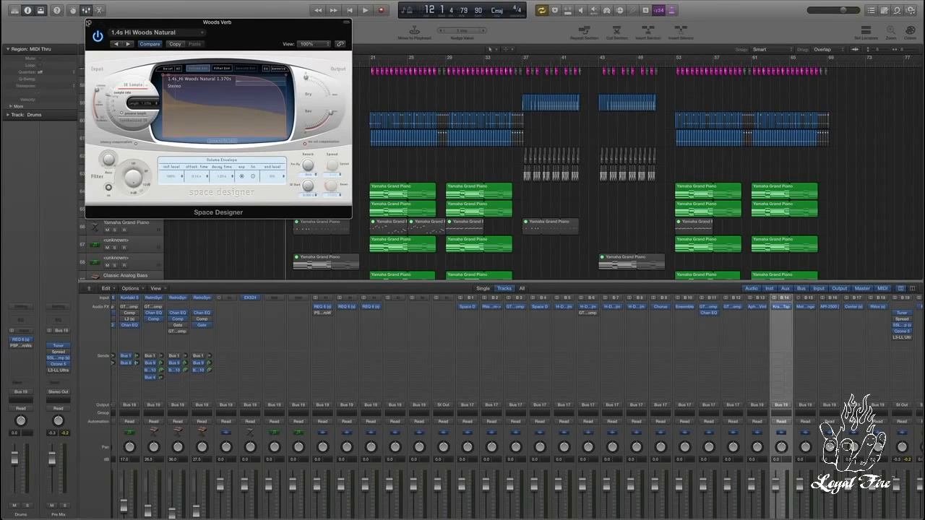
{"action": "left_click", "coordinate": [88, 23]}
Step: Add a send to Bus 24 on the Brasstard track
{"action": "scroll", "coordinate": [426, 425], "scroll_direction": "down", "scroll_amount": 3}
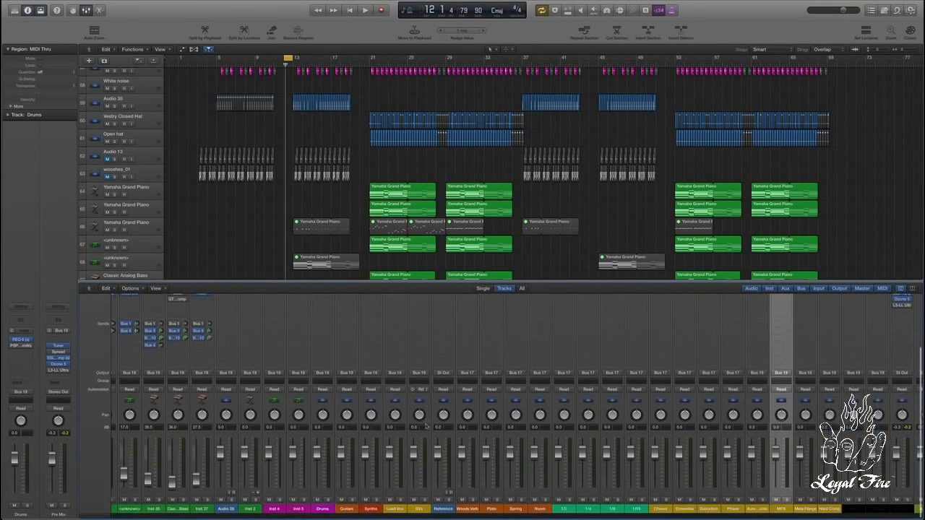
{"action": "scroll", "coordinate": [427, 426], "scroll_direction": "left", "scroll_amount": 3}
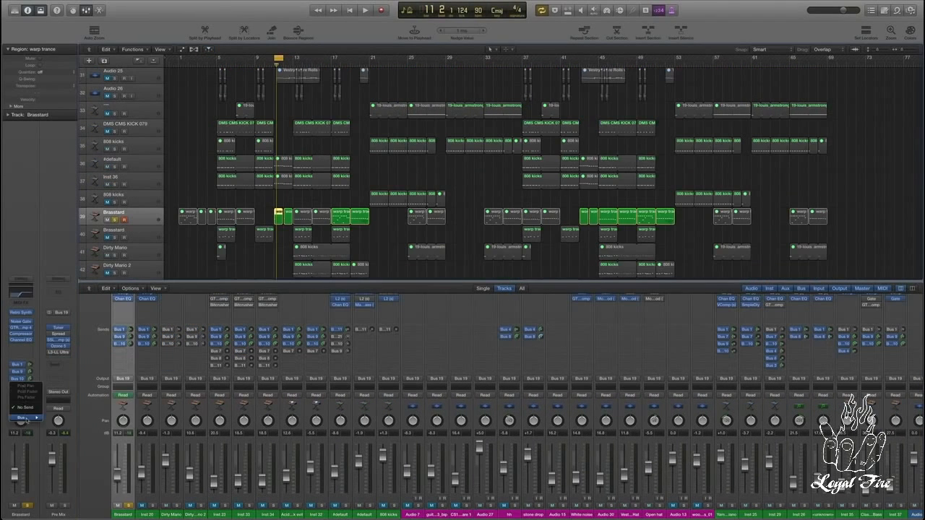
{"action": "mouse_move", "coordinate": [28, 419]}
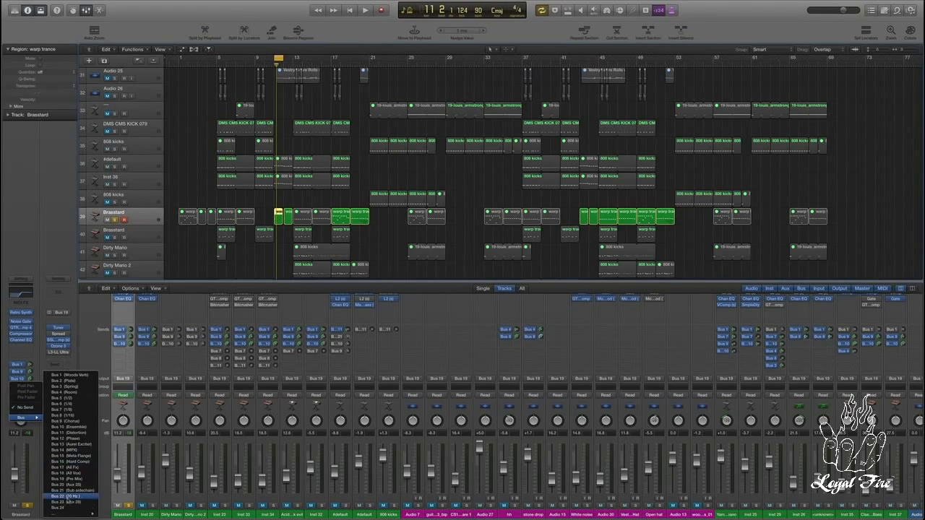
{"action": "left_click", "coordinate": [69, 508]}
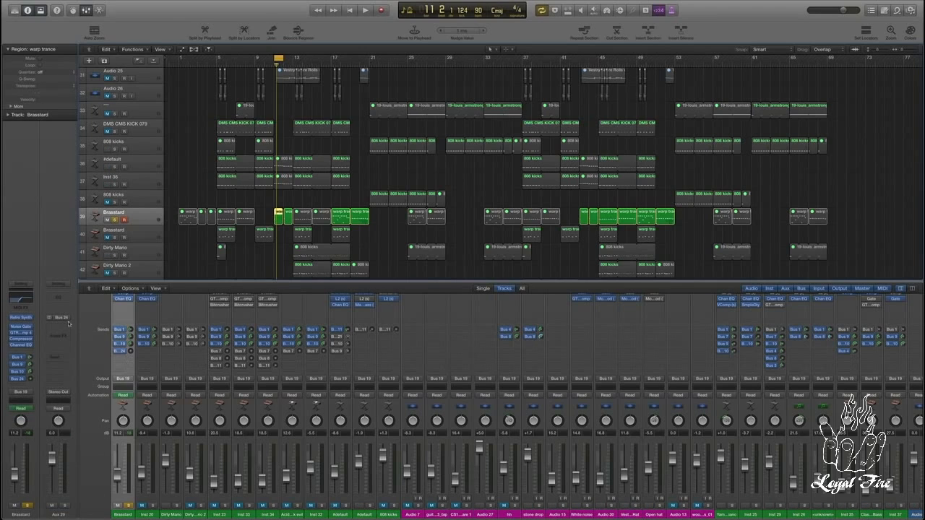
Step: Insert a stereo EnVerb reverb on the Bus 24 aux channel and close the plug-in window
{"action": "left_click", "coordinate": [77, 338]}
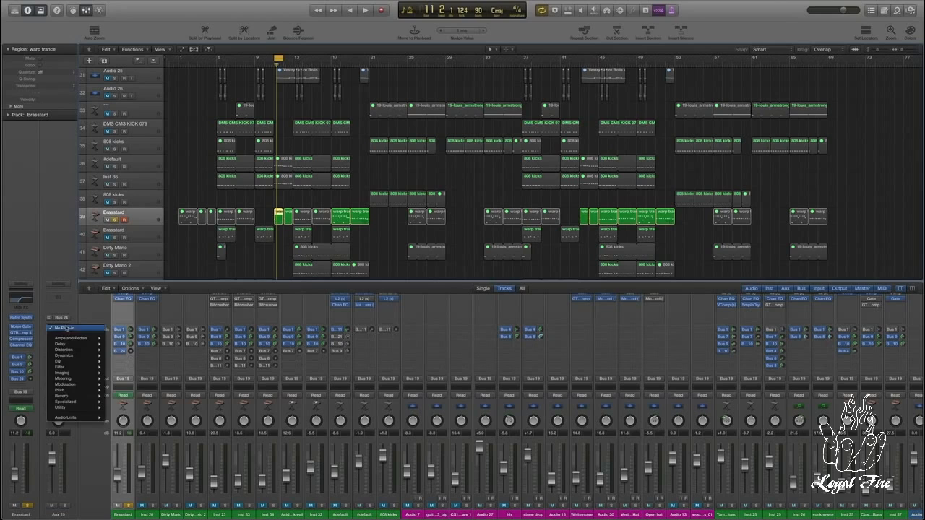
{"action": "mouse_move", "coordinate": [84, 339]}
{"action": "mouse_move", "coordinate": [97, 396]}
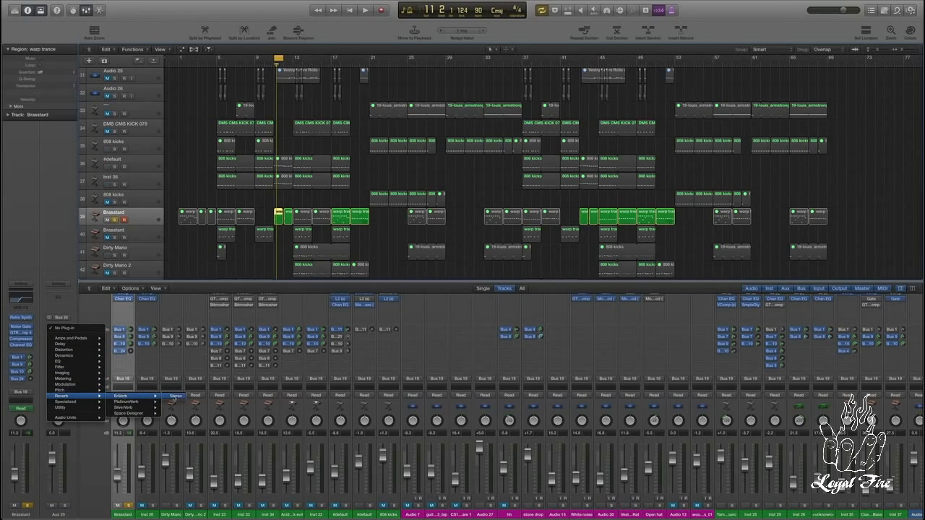
{"action": "left_click", "coordinate": [172, 397]}
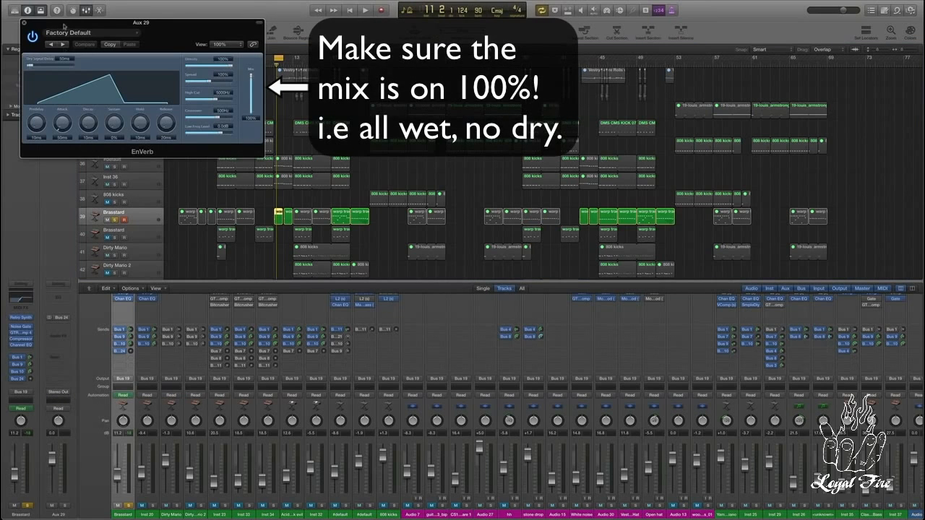
{"action": "left_click", "coordinate": [24, 23]}
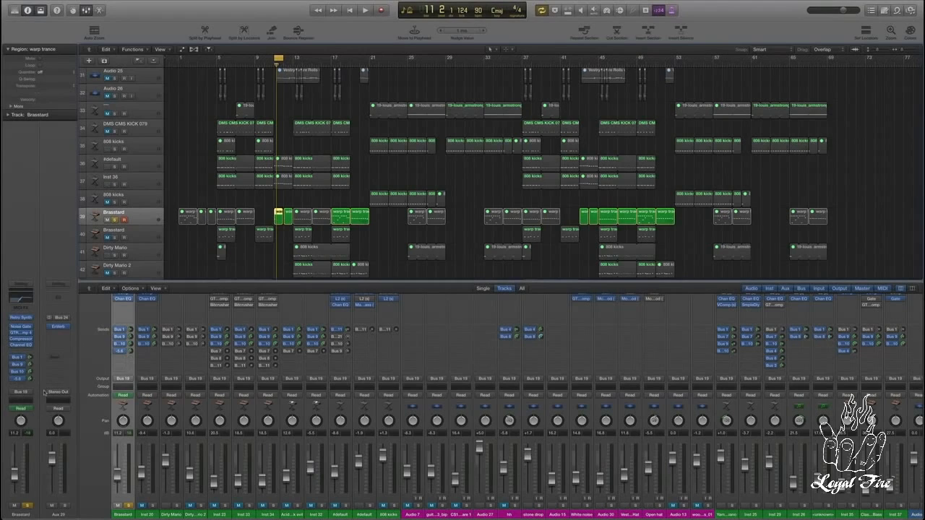
Step: During playback, bypass the Brasstard track's other three sends and raise its Bus 24 send level to audition the reverb
{"action": "key", "text": "space"}
{"action": "left_click_drag", "start_coordinate": [30, 379], "coordinate": [30, 364]}
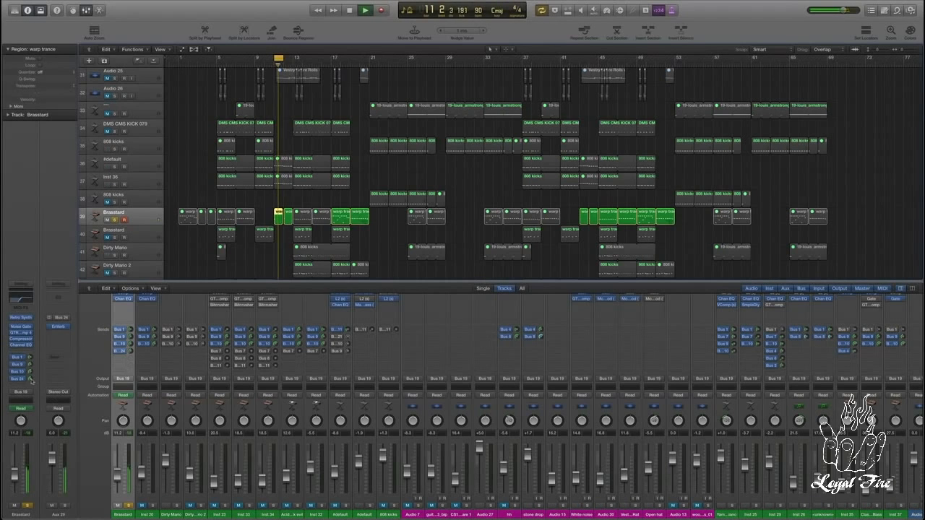
{"action": "left_click", "coordinate": [12, 372]}
{"action": "left_click", "coordinate": [12, 365]}
{"action": "left_click", "coordinate": [12, 357]}
{"action": "left_click_drag", "start_coordinate": [31, 380], "coordinate": [29, 331]}
{"action": "key", "text": "space"}
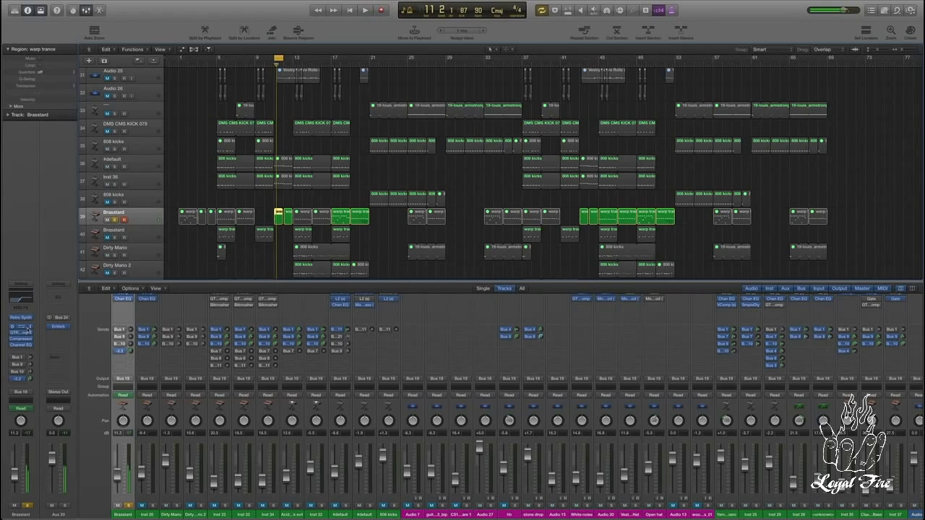
Step: Check the Brasstard track's next empty send slot, leaving it unassigned, and turn the Bus 24 send level down
{"action": "scroll", "coordinate": [251, 210], "scroll_direction": "down", "scroll_amount": 5}
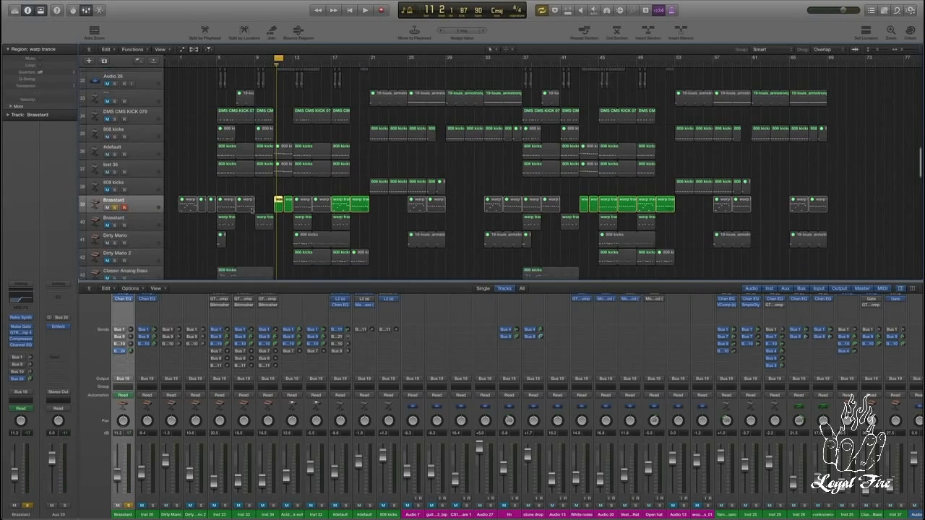
{"action": "scroll", "coordinate": [251, 210], "scroll_direction": "down", "scroll_amount": 1}
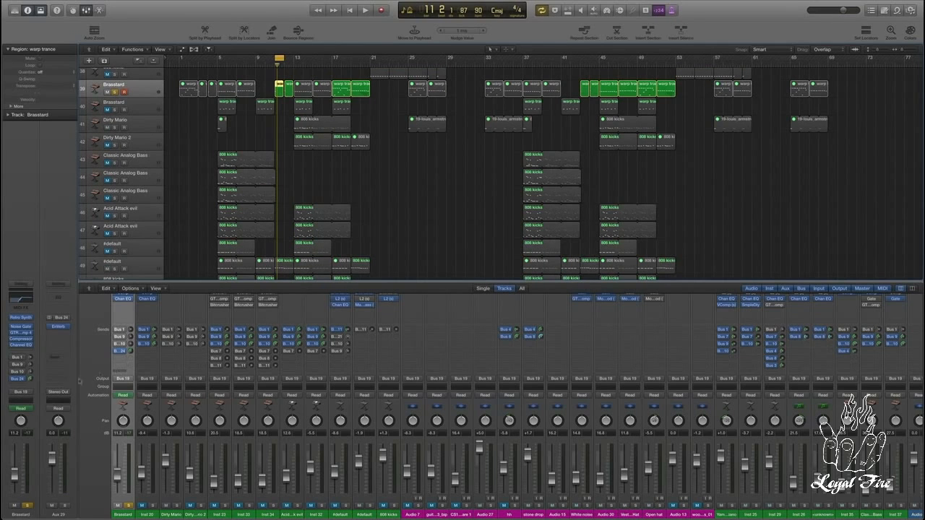
{"action": "left_click", "coordinate": [20, 386]}
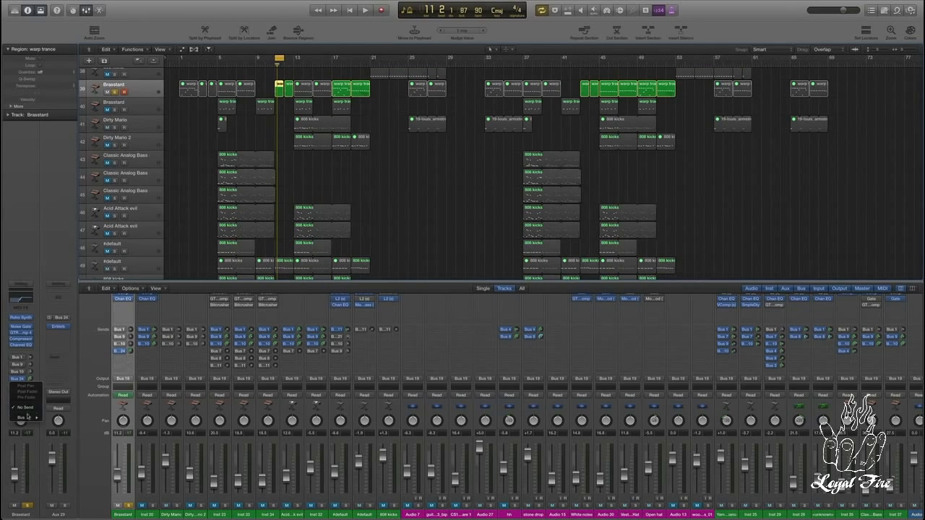
{"action": "left_click", "coordinate": [74, 339]}
{"action": "left_click_drag", "start_coordinate": [32, 379], "coordinate": [34, 399]}
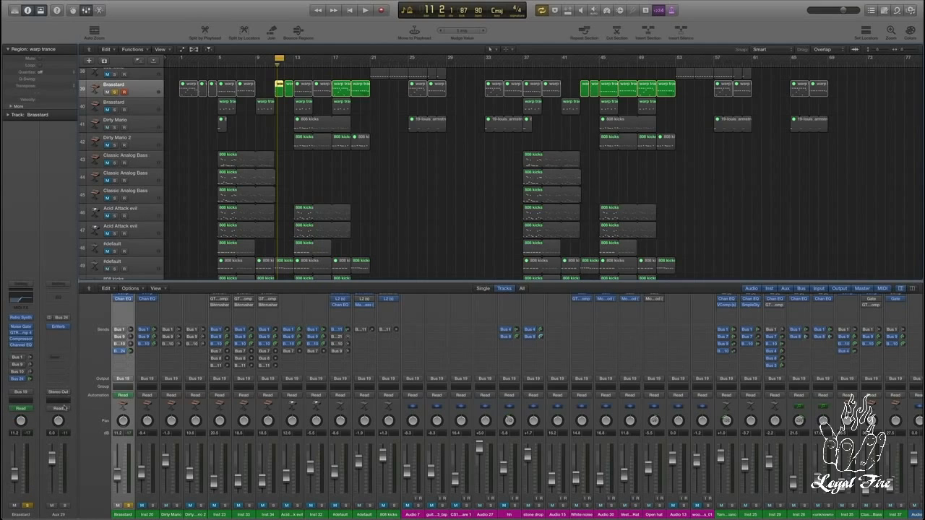
{"action": "left_click", "coordinate": [31, 379], "text": "alt"}
Step: Route the output of the Bus 24 aux channel to Bus 17 (All Fx)
{"action": "left_click", "coordinate": [63, 394]}
{"action": "mouse_move", "coordinate": [72, 418]}
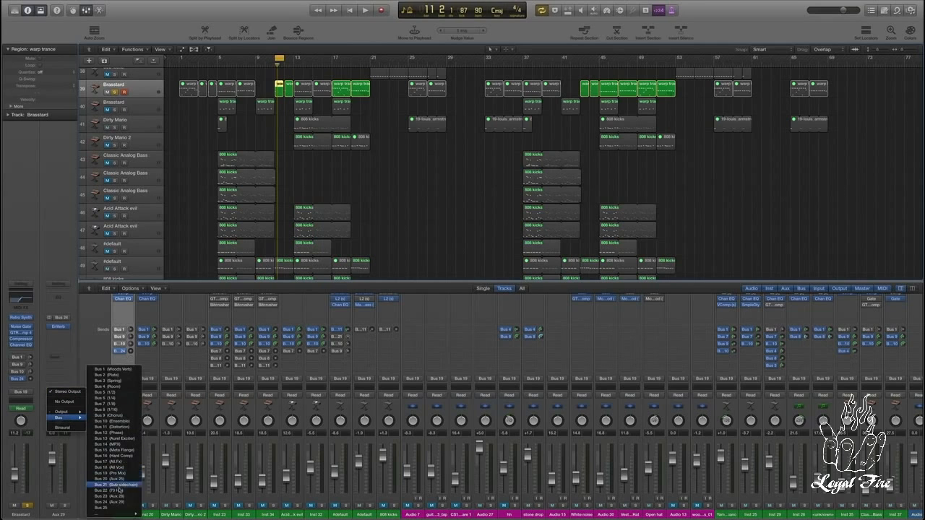
{"action": "left_click", "coordinate": [108, 461]}
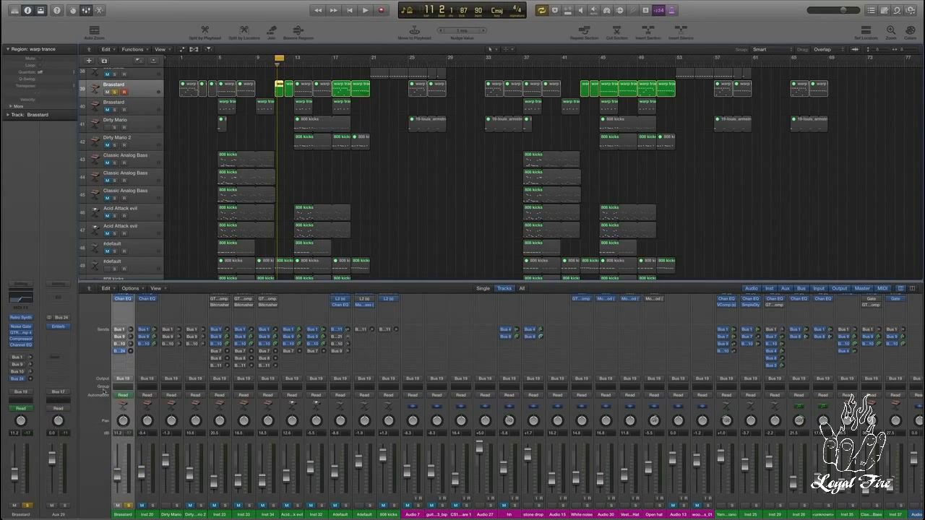
{"action": "scroll", "coordinate": [505, 405], "scroll_direction": "right", "scroll_amount": 10}
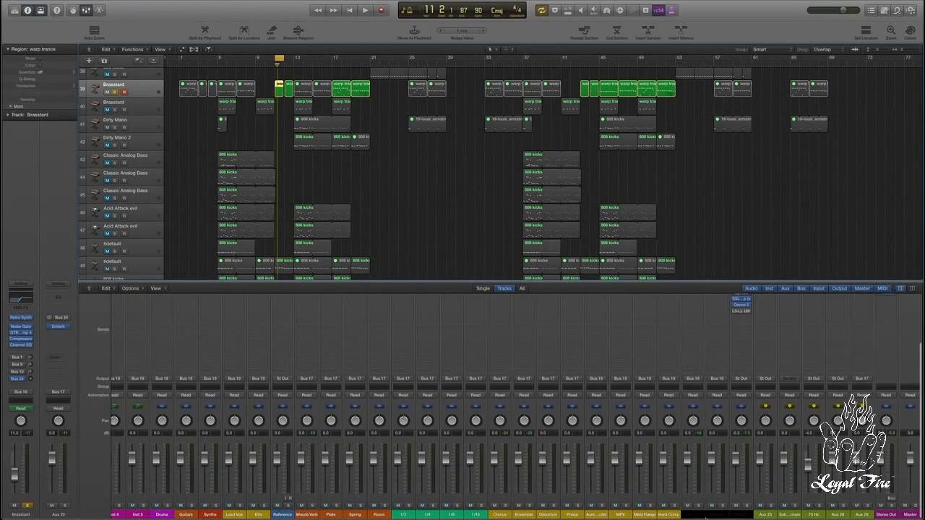
Step: Inspect the Center plug-in on the All Fx channel fed by Bus 17, and close its window
{"action": "left_click", "coordinate": [698, 514]}
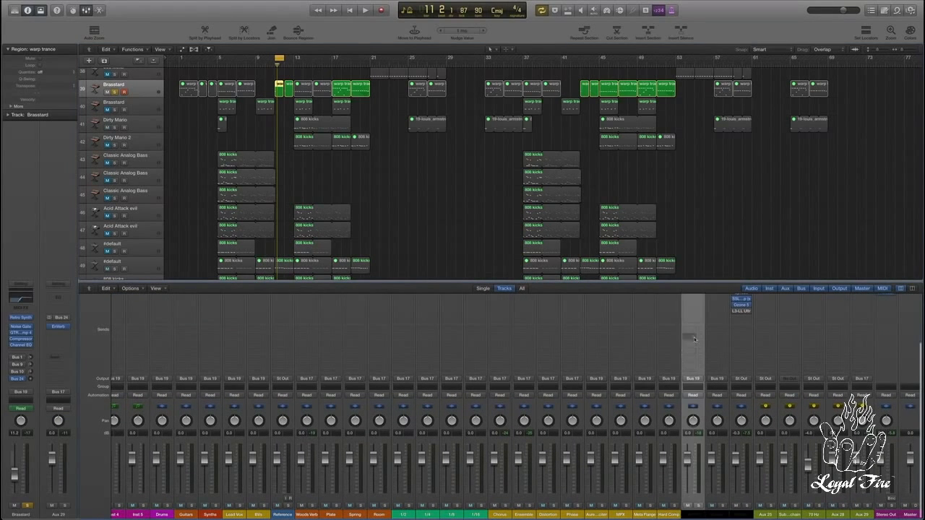
{"action": "scroll", "coordinate": [692, 376], "scroll_direction": "up", "scroll_amount": 3}
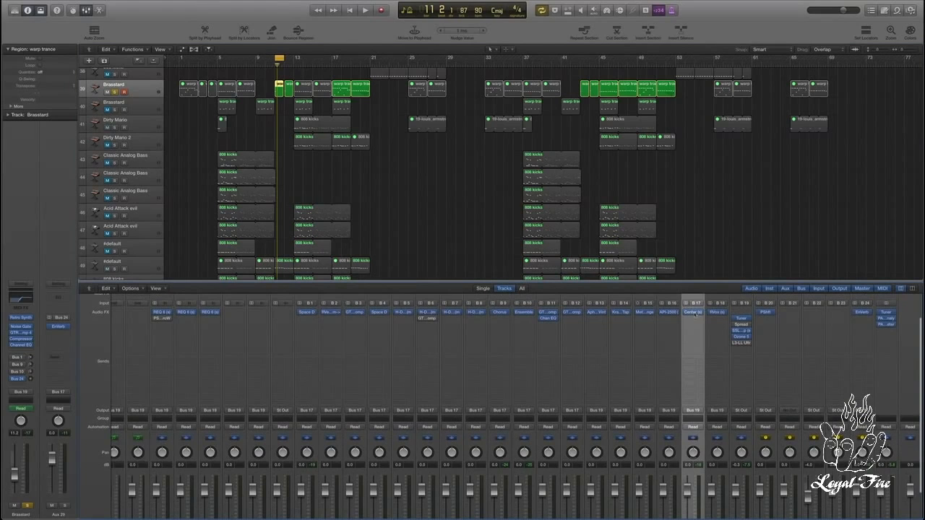
{"action": "left_click", "coordinate": [692, 312]}
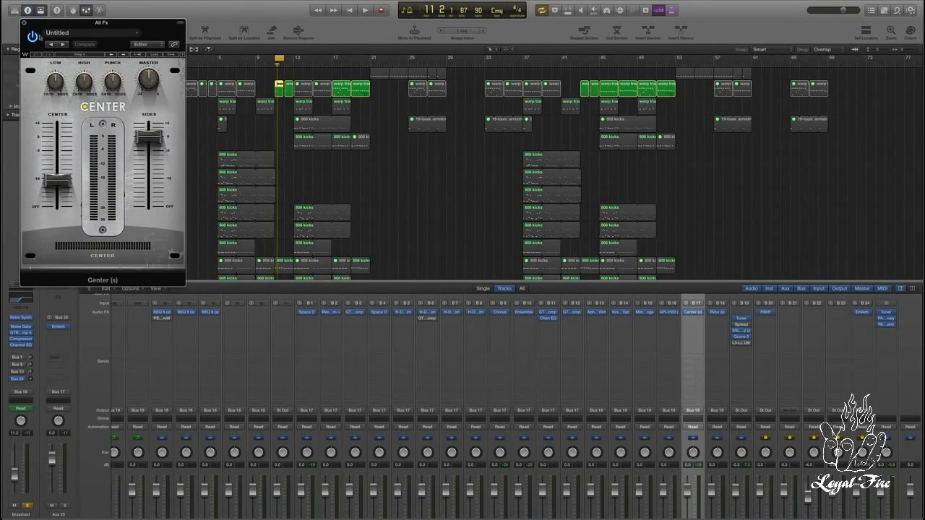
{"action": "left_click", "coordinate": [23, 23]}
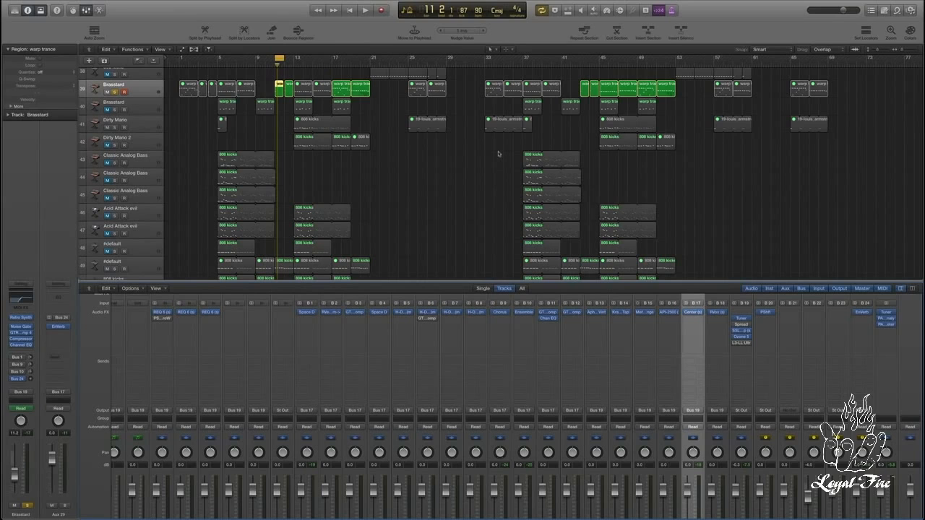
Step: Insert a Compressor in the All Fx channel's next insert slot, after the Center plug-in
{"action": "scroll", "coordinate": [694, 349], "scroll_direction": "up", "scroll_amount": 2}
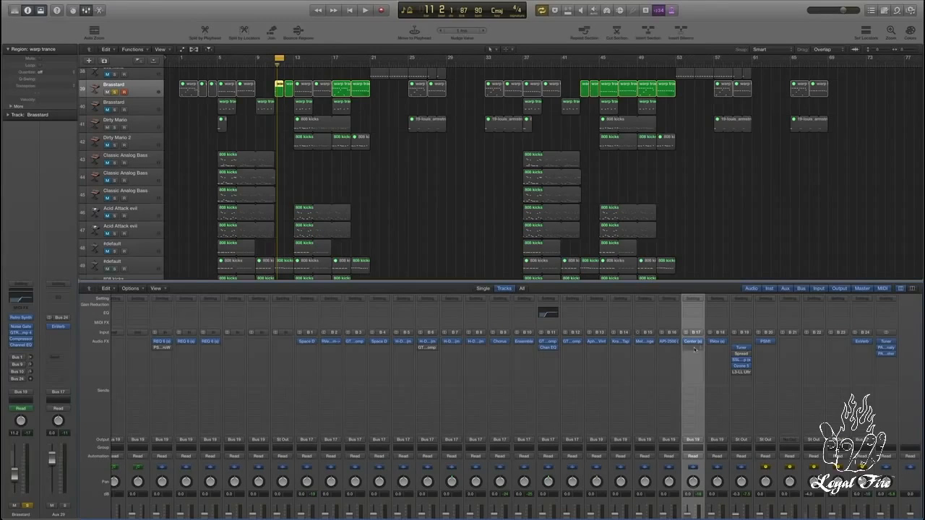
{"action": "left_click", "coordinate": [694, 348]}
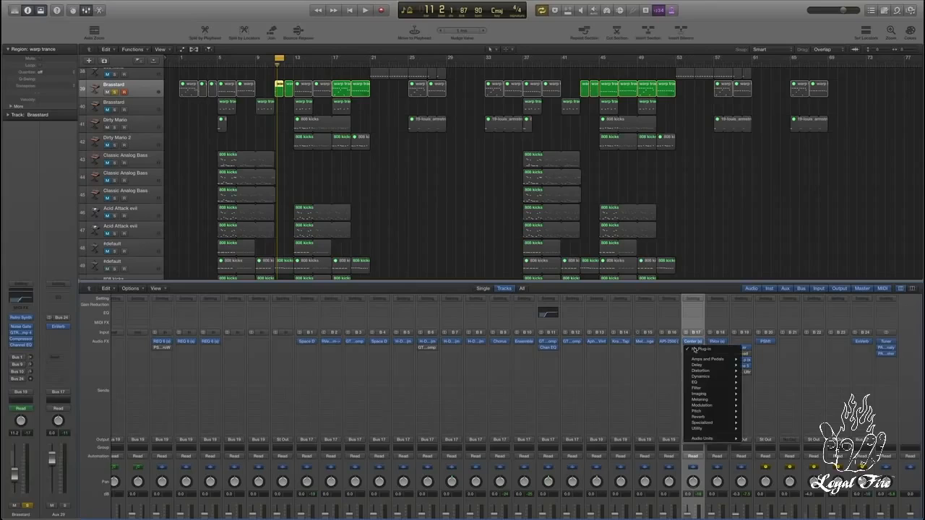
{"action": "mouse_move", "coordinate": [704, 377]}
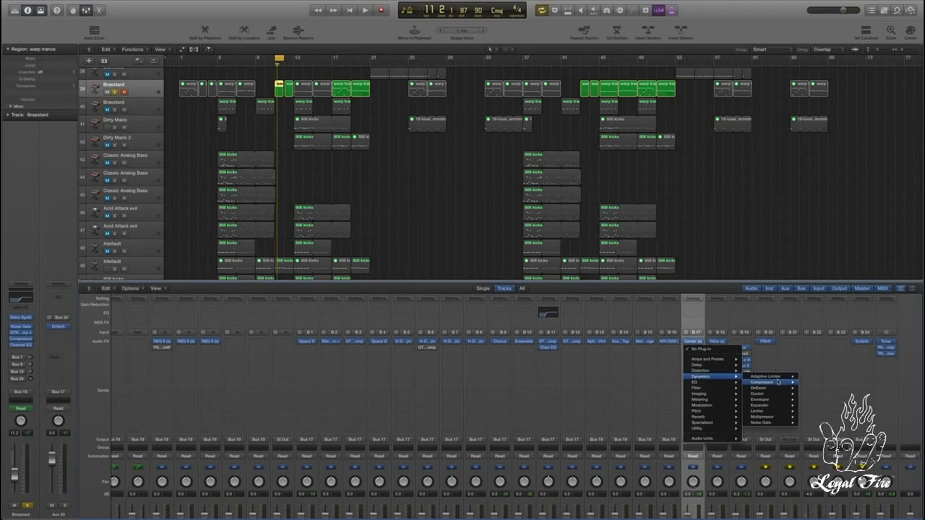
{"action": "left_click", "coordinate": [809, 382]}
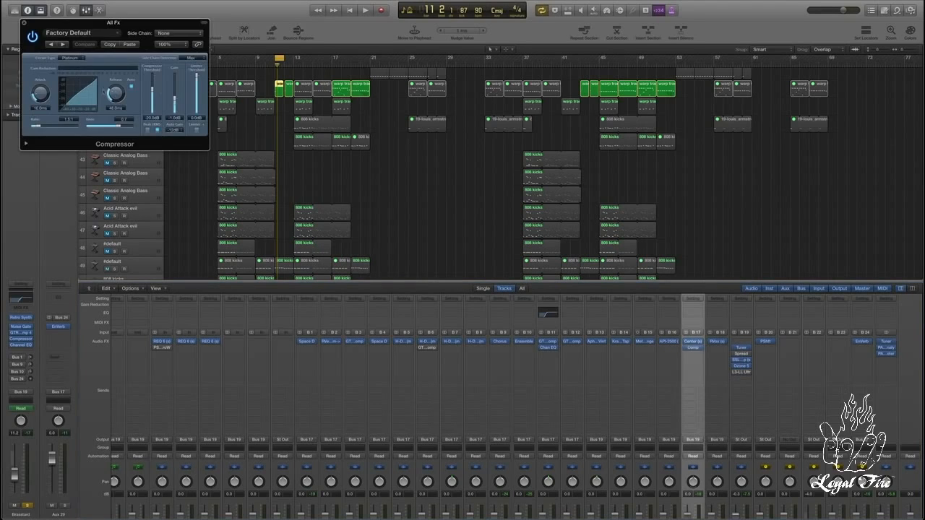
Step: Set the All Fx compressor's side chain to Audio 5 - Hoover Kick processed and close the plug-in window
{"action": "left_click", "coordinate": [177, 34]}
{"action": "left_click", "coordinate": [177, 33]}
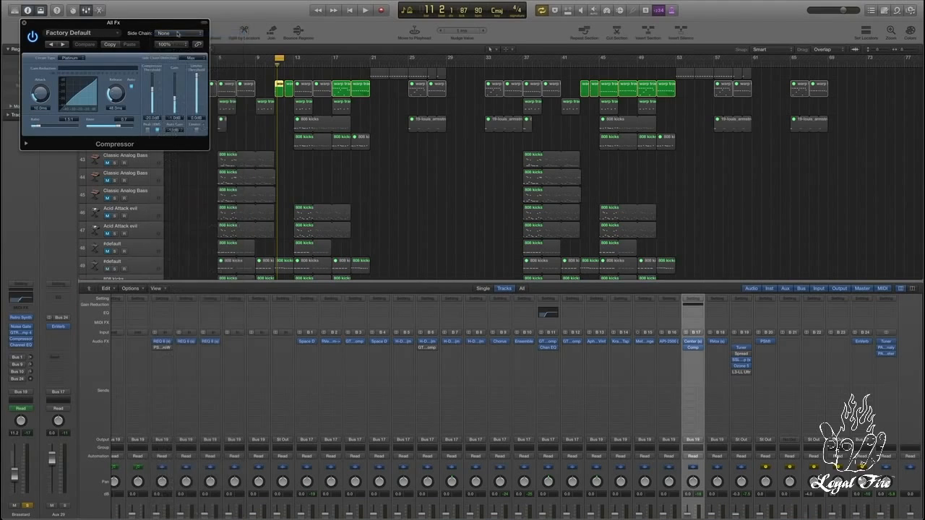
{"action": "left_click", "coordinate": [183, 37]}
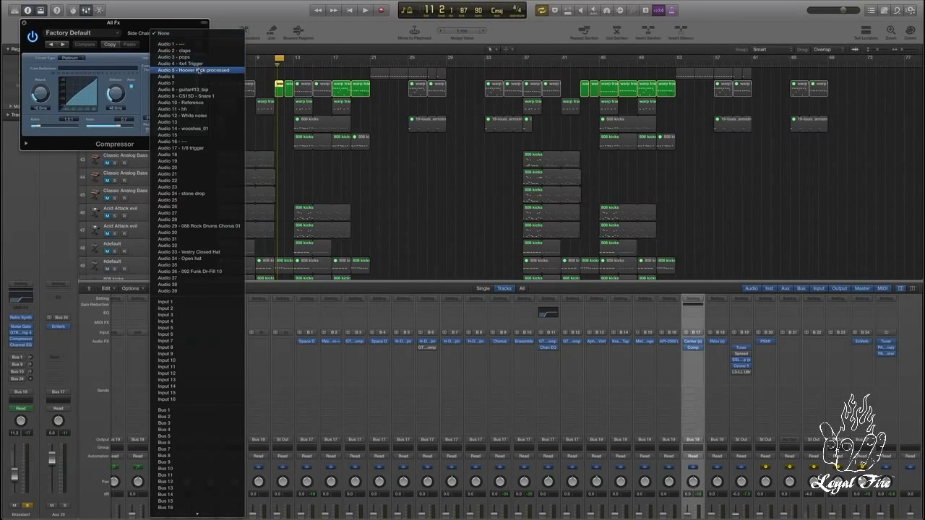
{"action": "left_click", "coordinate": [196, 68]}
{"action": "left_click", "coordinate": [24, 23]}
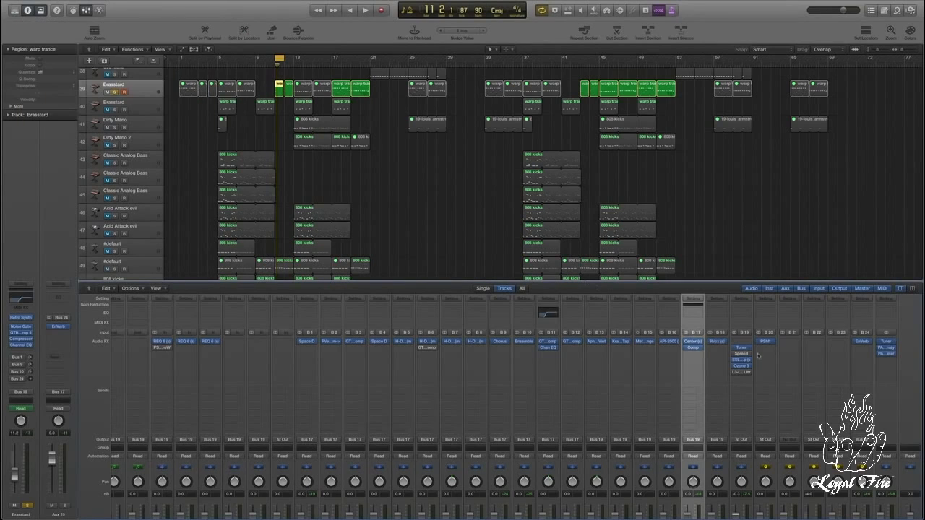
Step: Reopen the All Fx compressor, switch Auto Gain off and lower the compressor threshold while playing back
{"action": "left_click", "coordinate": [695, 347]}
{"action": "left_click", "coordinate": [175, 130]}
{"action": "left_click", "coordinate": [175, 115]}
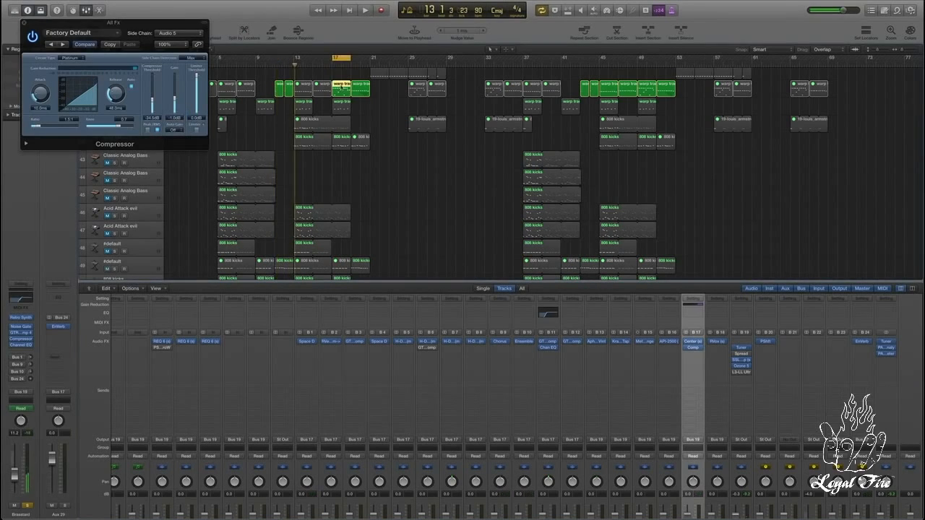
{"action": "key", "text": "space"}
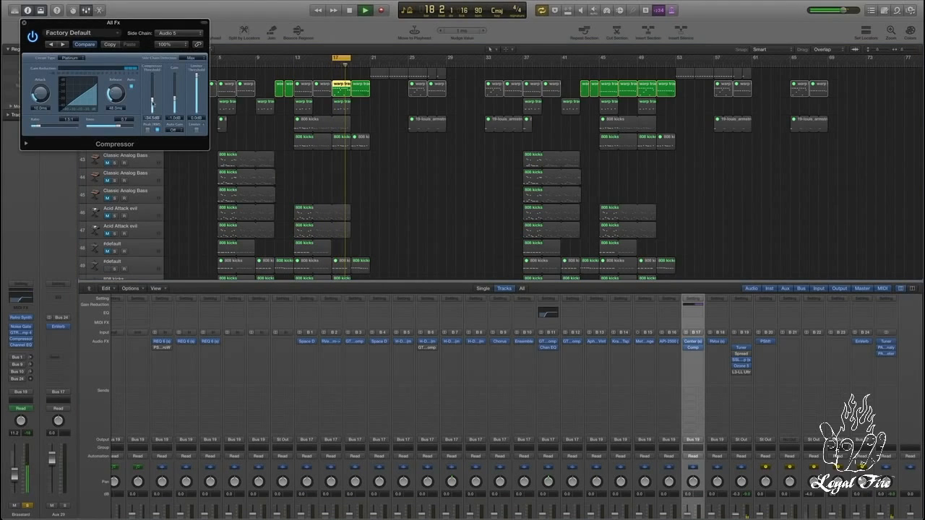
Step: Unsolo the Brasstard track to audition the side-chained effects in the full mix, and close the compressor after stopping playback
{"action": "scroll", "coordinate": [689, 459], "scroll_direction": "down", "scroll_amount": 4}
{"action": "scroll", "coordinate": [689, 459], "scroll_direction": "down", "scroll_amount": 2}
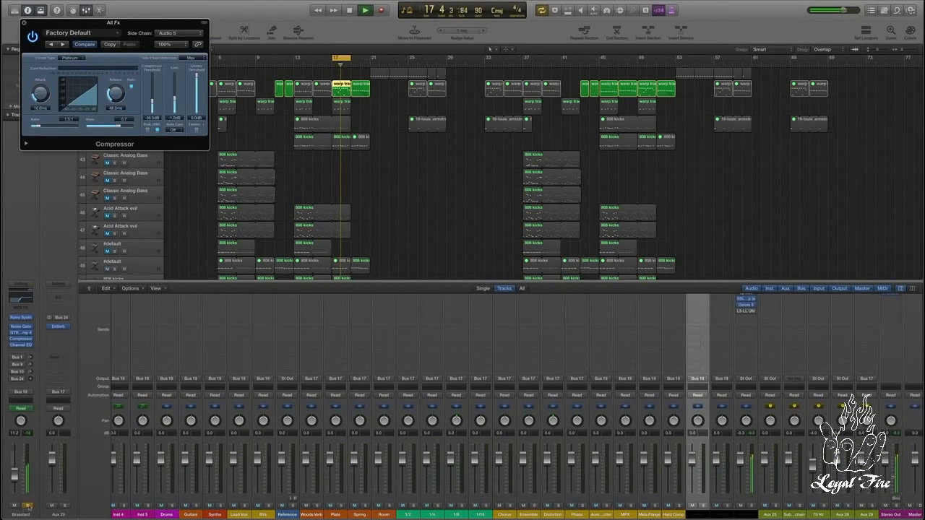
{"action": "left_click", "coordinate": [29, 506]}
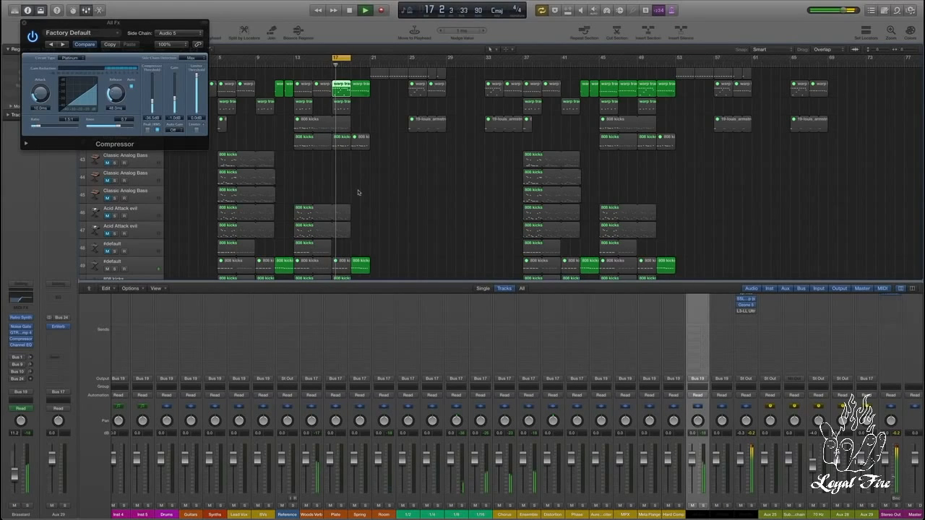
{"action": "key", "text": "space"}
{"action": "left_click", "coordinate": [25, 22]}
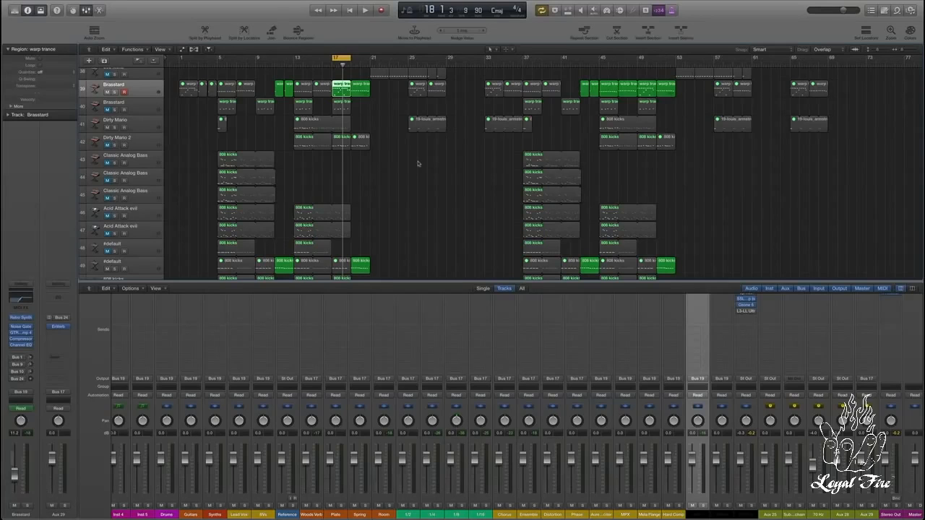
Step: Assign the Brasstard track's next empty send to Bus 16 (Hard Comp) and raise its send level
{"action": "left_click", "coordinate": [20, 386]}
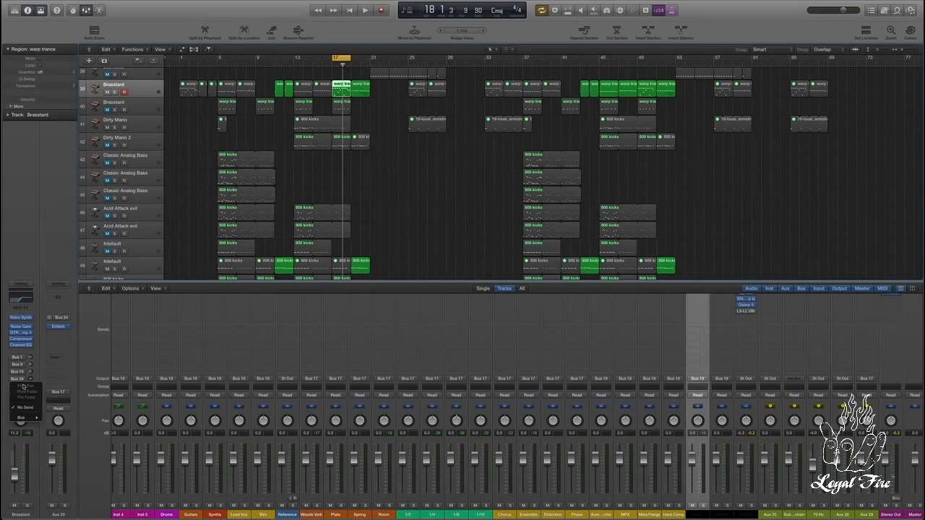
{"action": "mouse_move", "coordinate": [35, 418]}
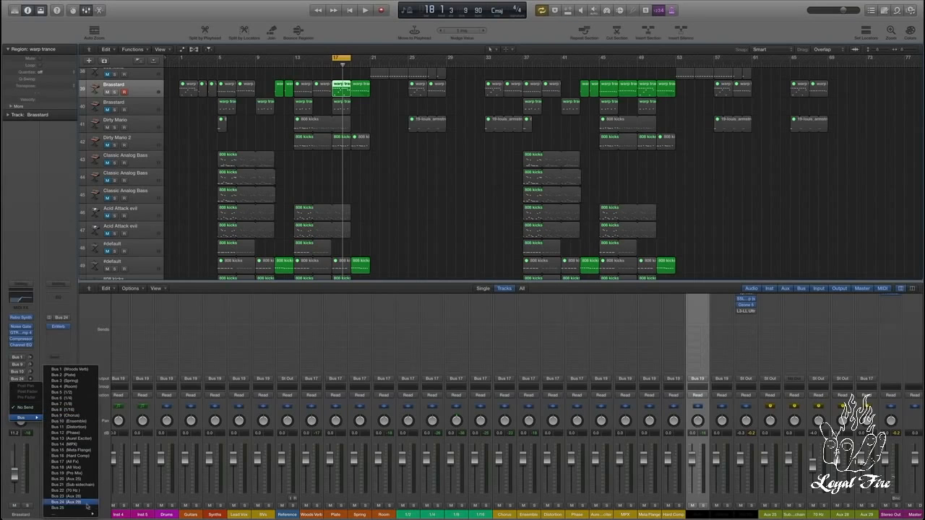
{"action": "left_click", "coordinate": [89, 456]}
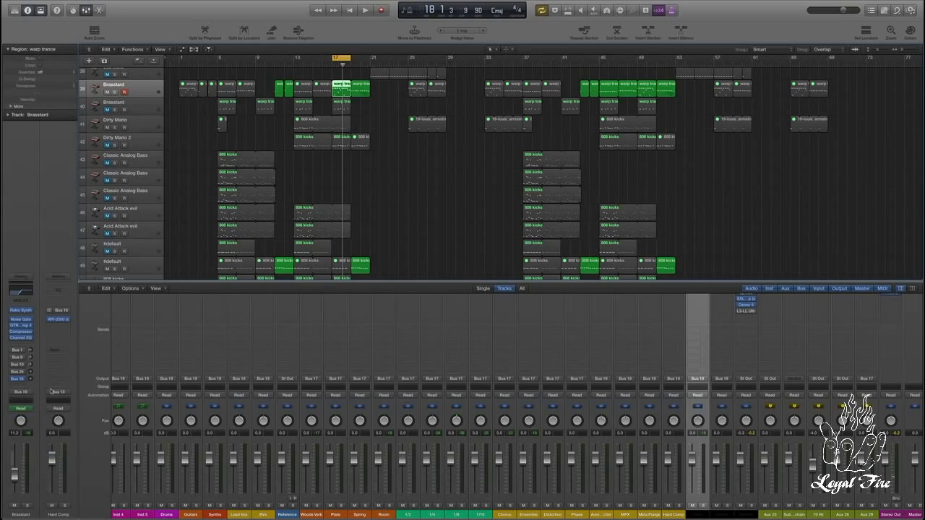
{"action": "left_click_drag", "start_coordinate": [30, 380], "coordinate": [31, 341]}
Step: Open the API-2500 on the Hard Comp channel and adjust its ratio, release and threshold
{"action": "left_click", "coordinate": [57, 319]}
{"action": "left_click_drag", "start_coordinate": [121, 120], "coordinate": [73, 120]}
{"action": "left_click_drag", "start_coordinate": [150, 119], "coordinate": [145, 118]}
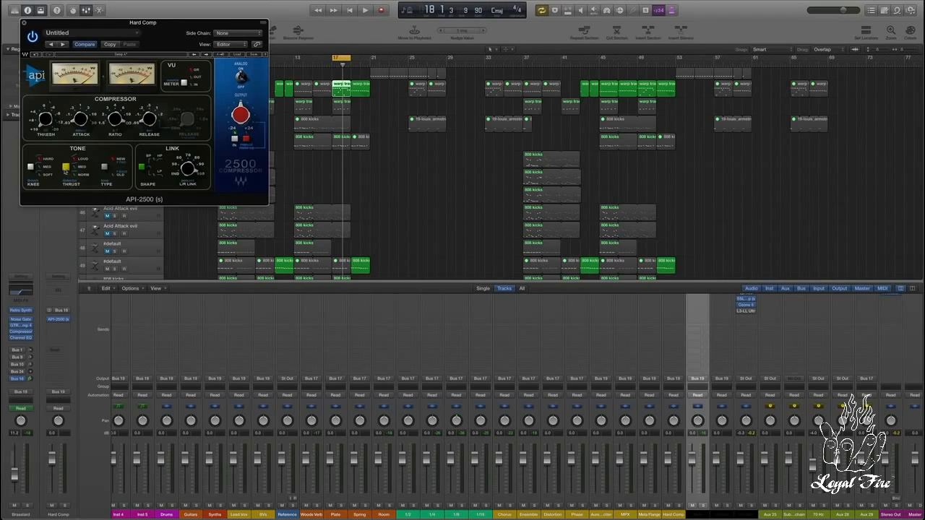
{"action": "left_click_drag", "start_coordinate": [44, 120], "coordinate": [48, 118]}
Step: Pull the Hard Comp fader down to about -26 dB and, during playback with Brasstard soloed, blend it back up
{"action": "mouse_move", "coordinate": [31, 381]}
{"action": "left_mouse_down"}
{"action": "mouse_move", "coordinate": [31, 368]}
{"action": "mouse_move", "coordinate": [30, 381]}
{"action": "left_mouse_up"}
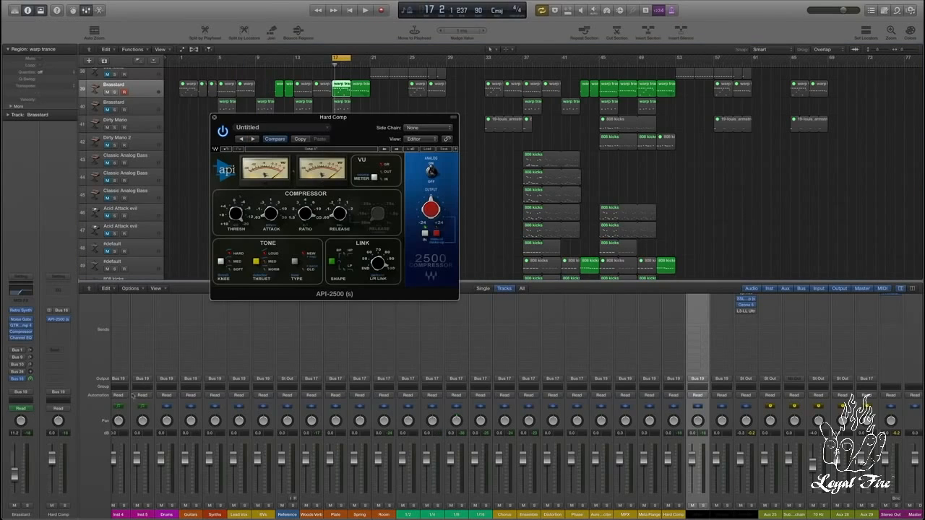
{"action": "left_click_drag", "start_coordinate": [53, 460], "coordinate": [57, 494]}
{"action": "key", "text": "space"}
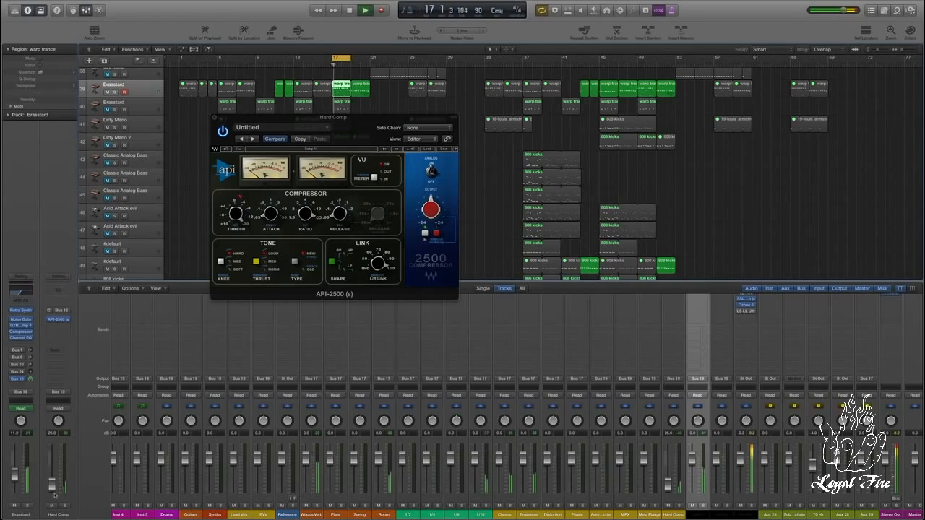
{"action": "left_click", "coordinate": [27, 505]}
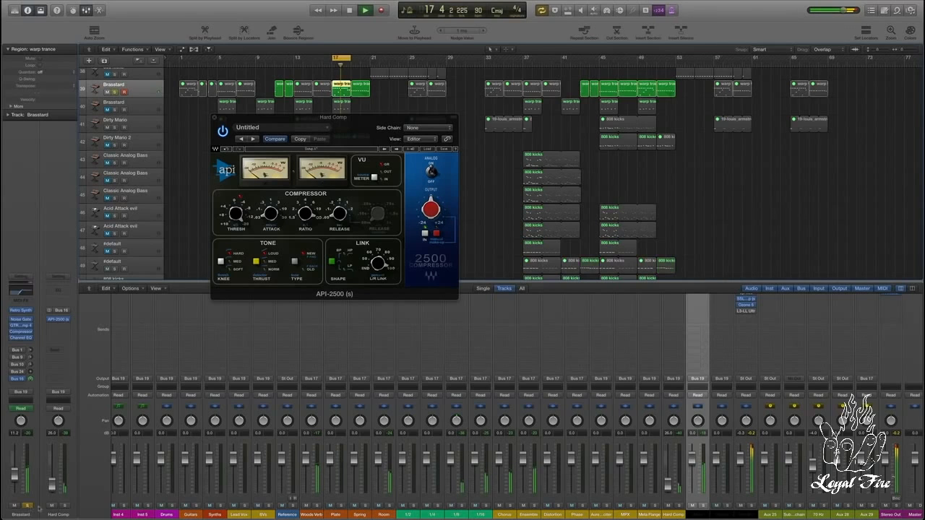
{"action": "left_click_drag", "start_coordinate": [55, 490], "coordinate": [55, 448]}
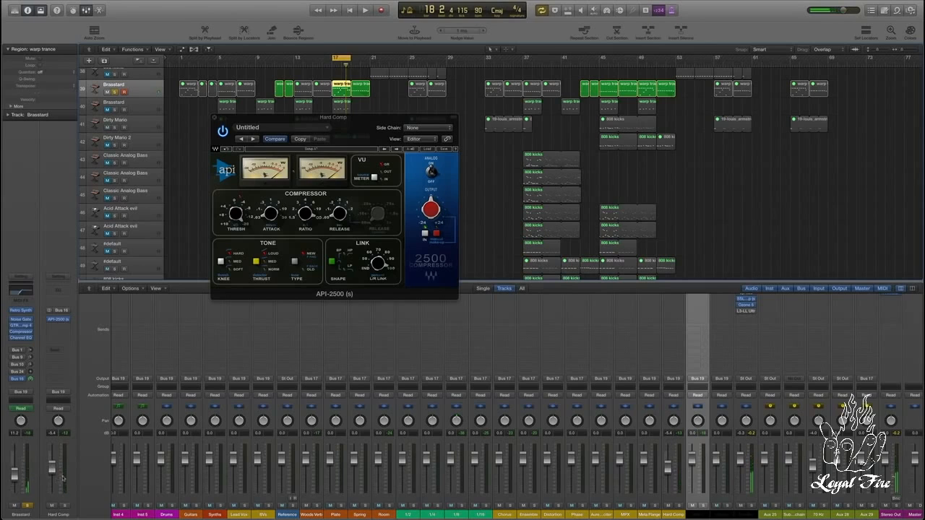
Step: Audition further Hard Comp levels, settling the fader at about -2.9 dB, and close the API-2500 after stopping playback
{"action": "left_click_drag", "start_coordinate": [52, 469], "coordinate": [51, 459]}
{"action": "key", "text": "space"}
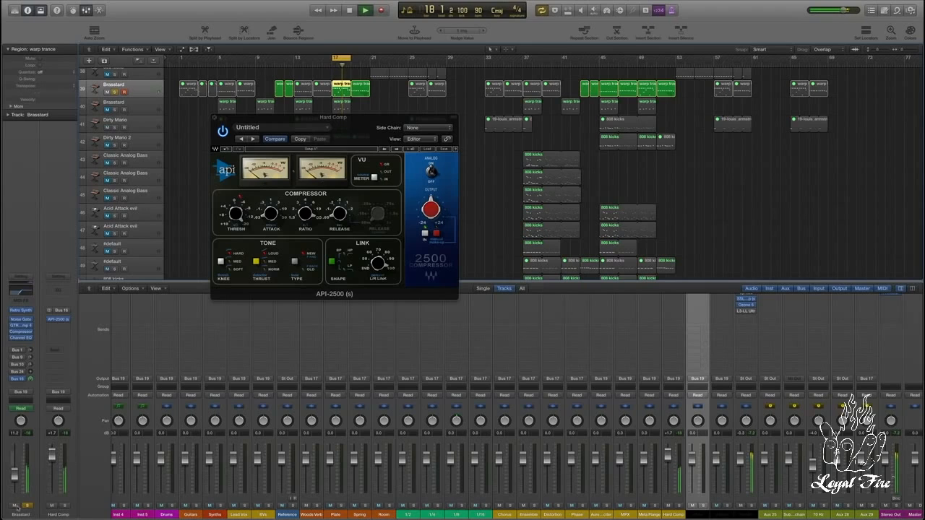
{"action": "key", "text": "space"}
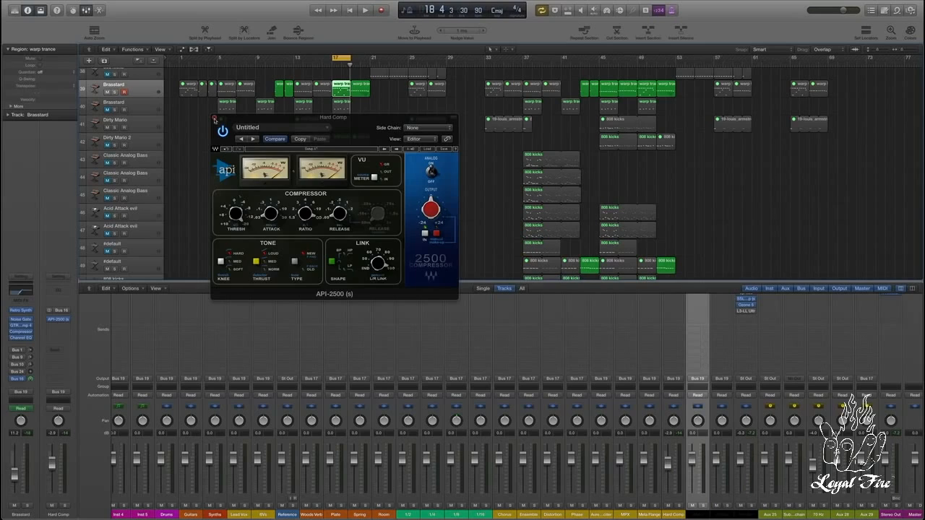
{"action": "left_click", "coordinate": [214, 119]}
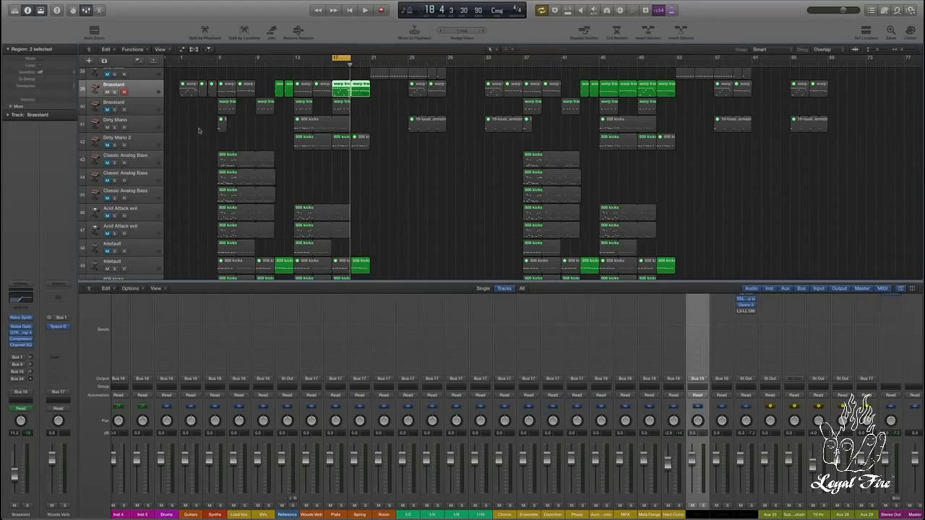
Step: Show track automation and set the Brasstard track's automation parameter to Send 1 (Woods Verb)
{"action": "scroll", "coordinate": [199, 131], "scroll_direction": "up", "scroll_amount": 1}
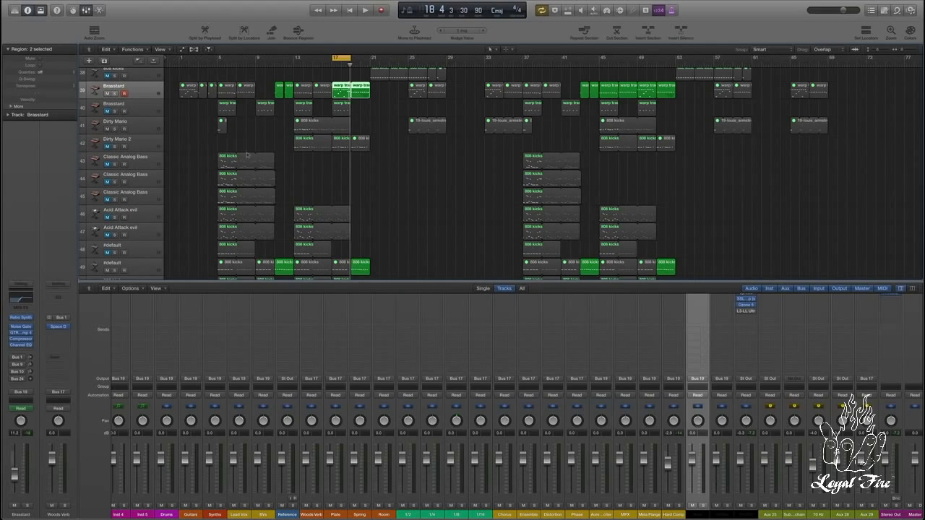
{"action": "key", "text": "a"}
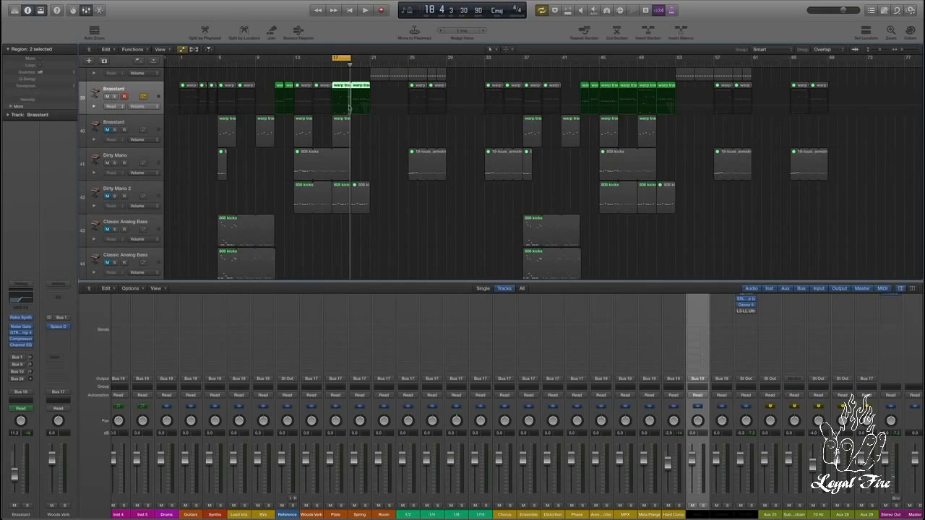
{"action": "left_click", "coordinate": [155, 109]}
{"action": "mouse_move", "coordinate": [160, 118]}
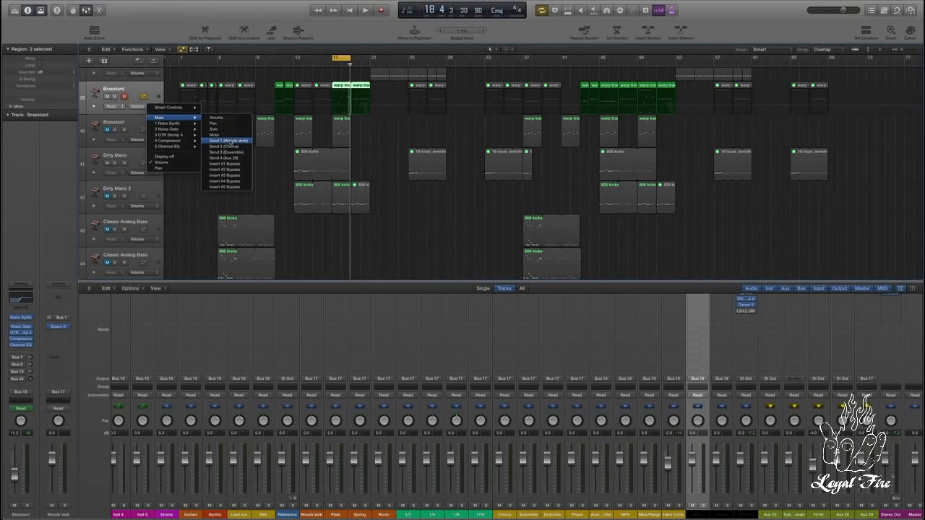
{"action": "left_click", "coordinate": [228, 141]}
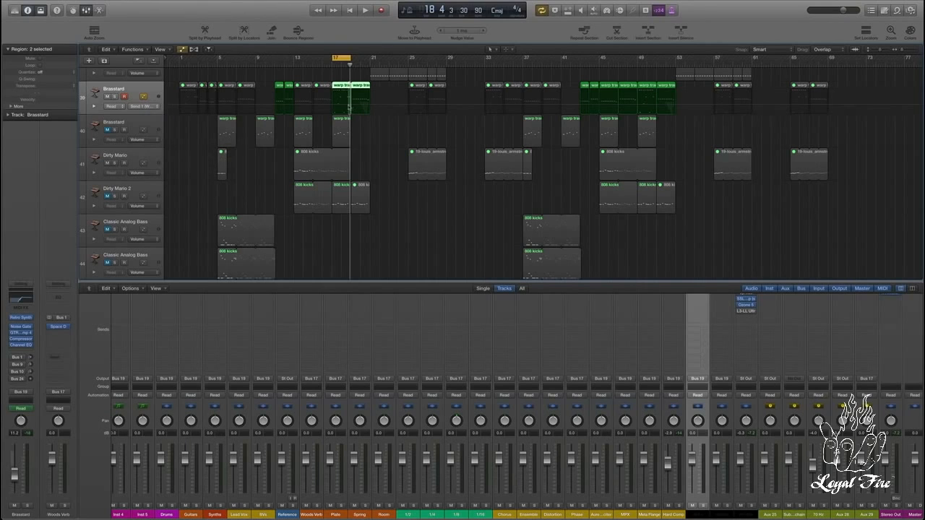
Step: Add a jump up to +3.1 dB in the Brasstard track's Send 1 automation just before bar 19
{"action": "left_click", "coordinate": [350, 106]}
{"action": "left_click", "coordinate": [910, 51]}
{"action": "left_click", "coordinate": [910, 51]}
{"action": "left_click", "coordinate": [354, 102]}
{"action": "left_click_drag", "start_coordinate": [354, 102], "coordinate": [354, 93]}
Step: Audition the send automation with Brasstard soloed, enabling its Bus 1 send and extending the cycle range to bar 20
{"action": "key", "text": "space"}
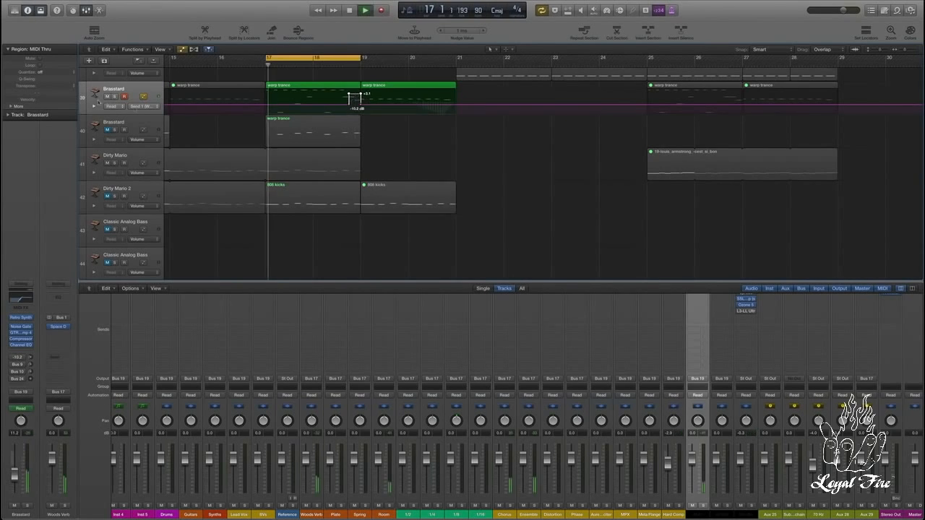
{"action": "left_click", "coordinate": [114, 96]}
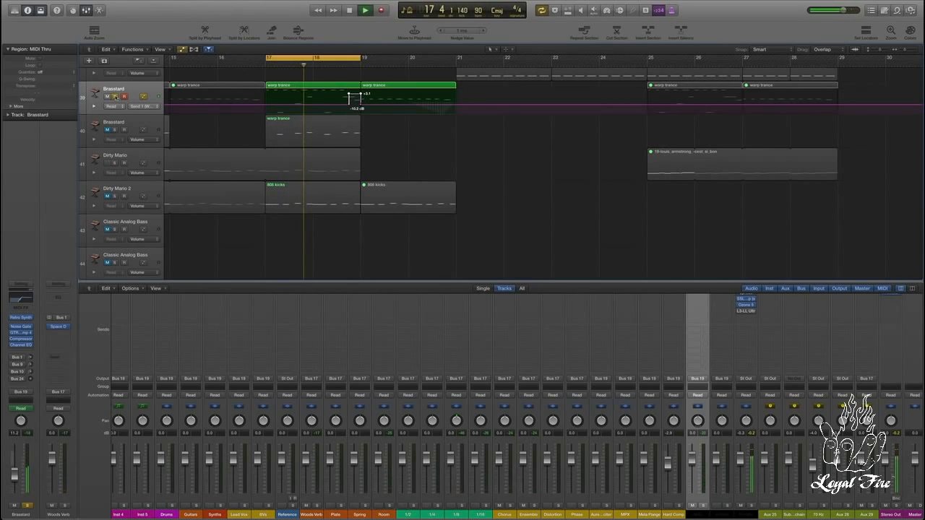
{"action": "key", "text": "space"}
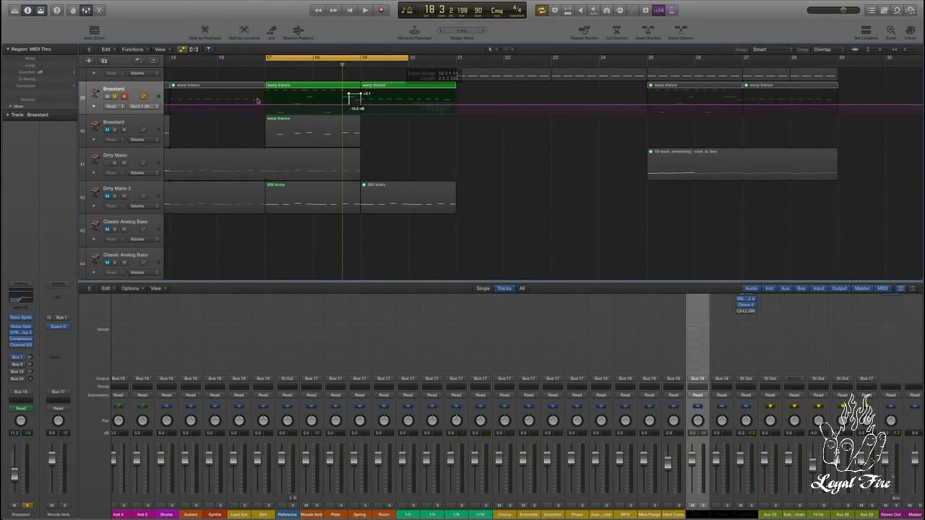
{"action": "key", "text": "space"}
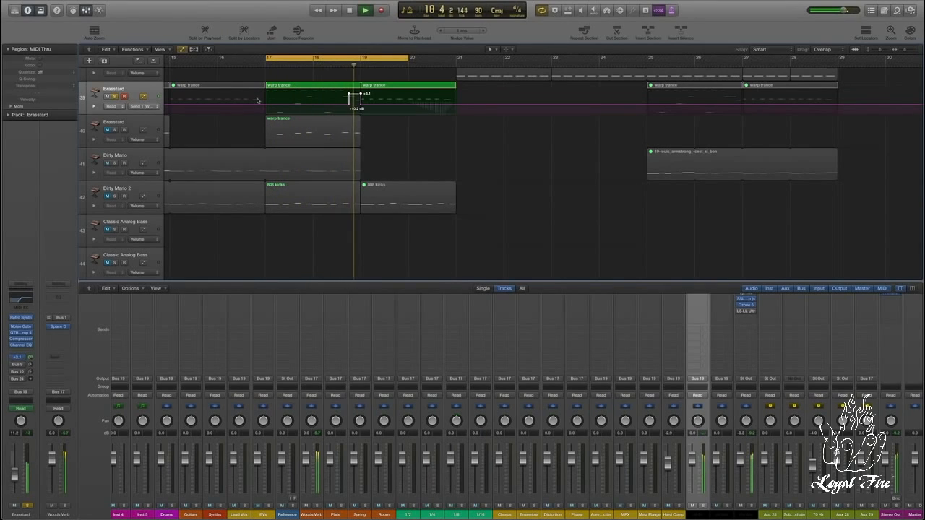
{"action": "key", "text": "space"}
{"action": "key", "text": "s"}
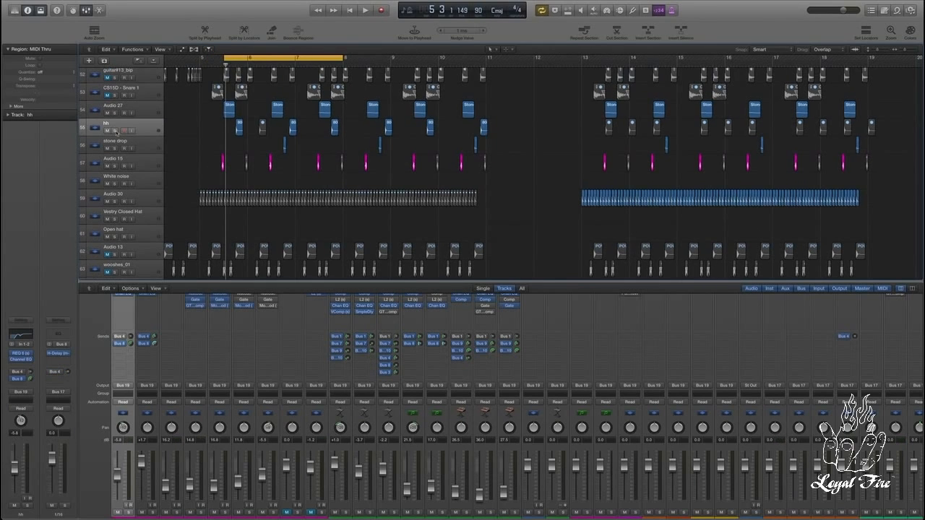
Step: Solo the hh track and check the next empty insert slot on its H-Delay aux (Bus 8), leaving it unassigned
{"action": "left_click", "coordinate": [114, 131]}
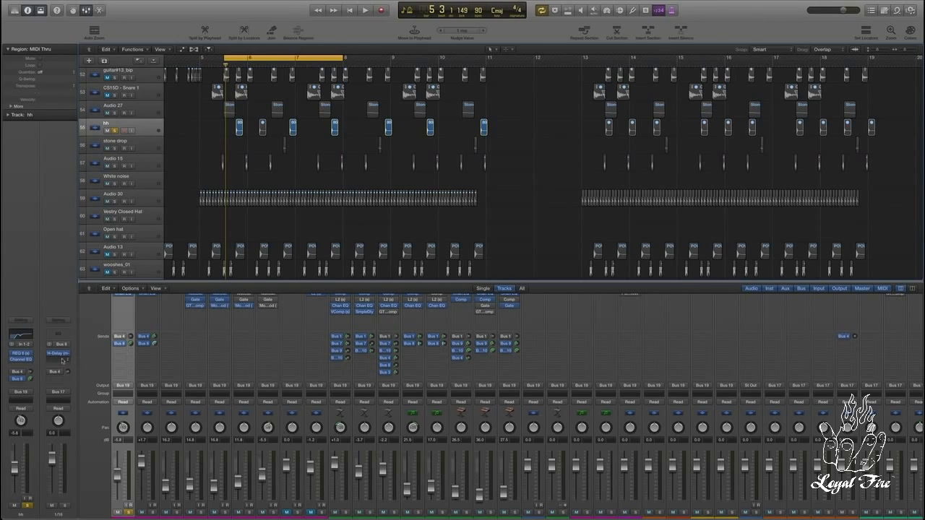
{"action": "left_click", "coordinate": [59, 361]}
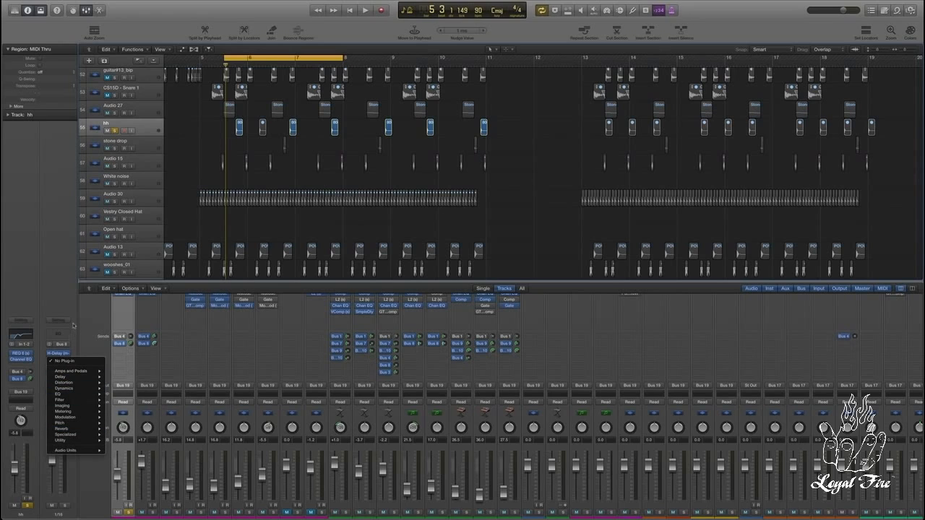
{"action": "left_click", "coordinate": [45, 350]}
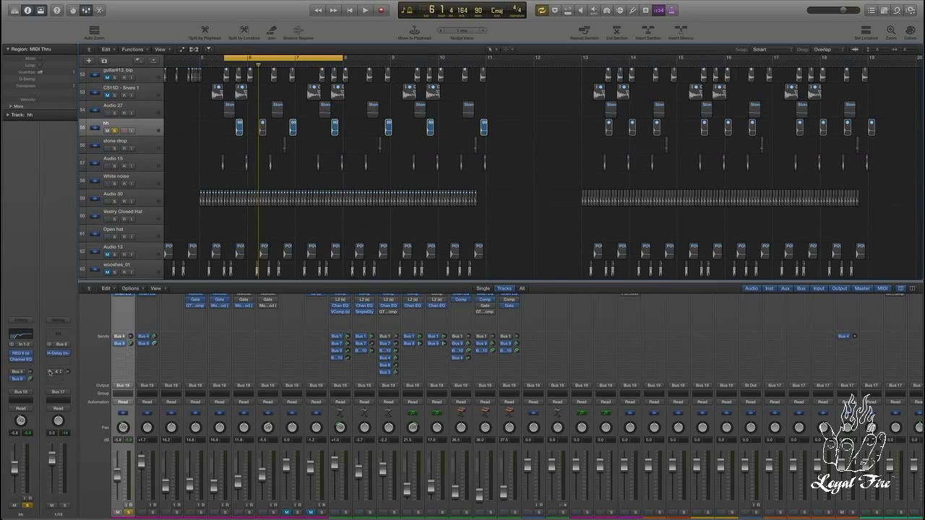
Step: Enable and raise the H-Delay aux's send to Bus 4, audition it in playback and unsolo the hh track
{"action": "left_click_drag", "start_coordinate": [67, 365], "coordinate": [66, 362]}
{"action": "key", "text": "space"}
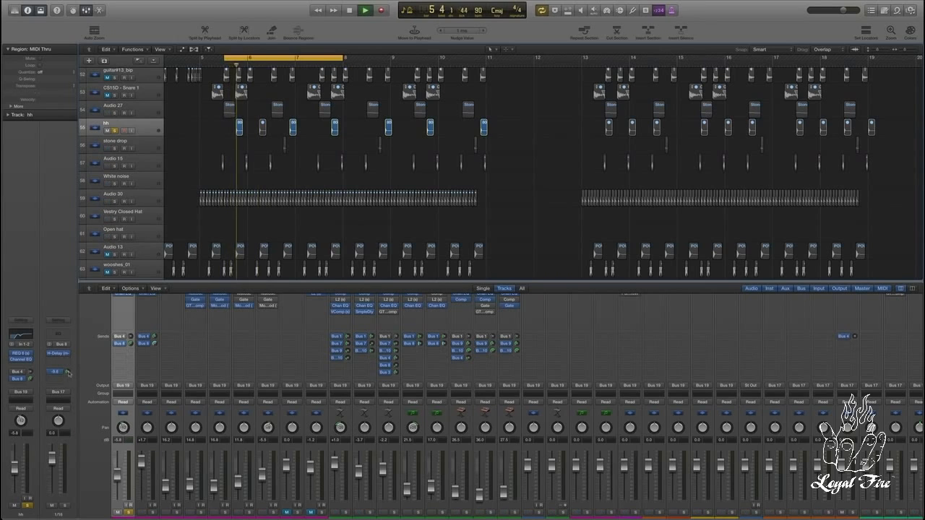
{"action": "key", "text": "space"}
{"action": "left_click", "coordinate": [115, 131]}
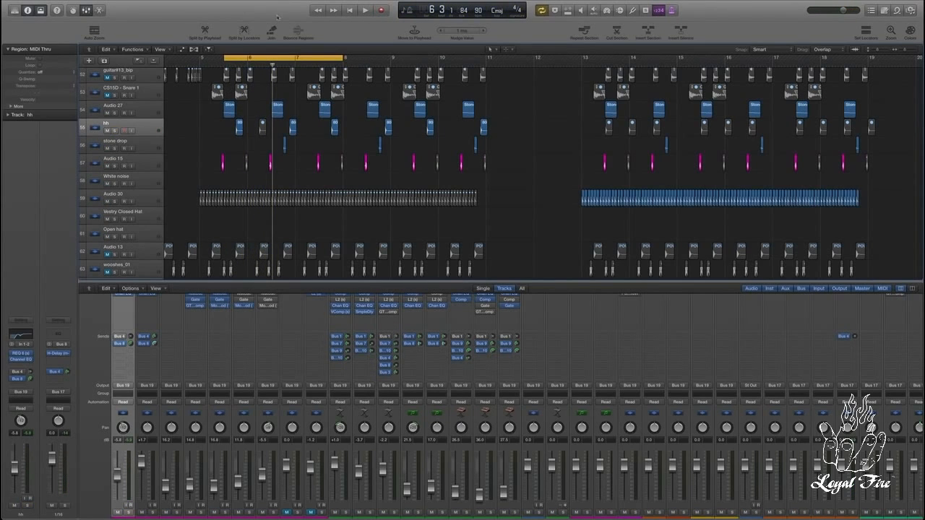